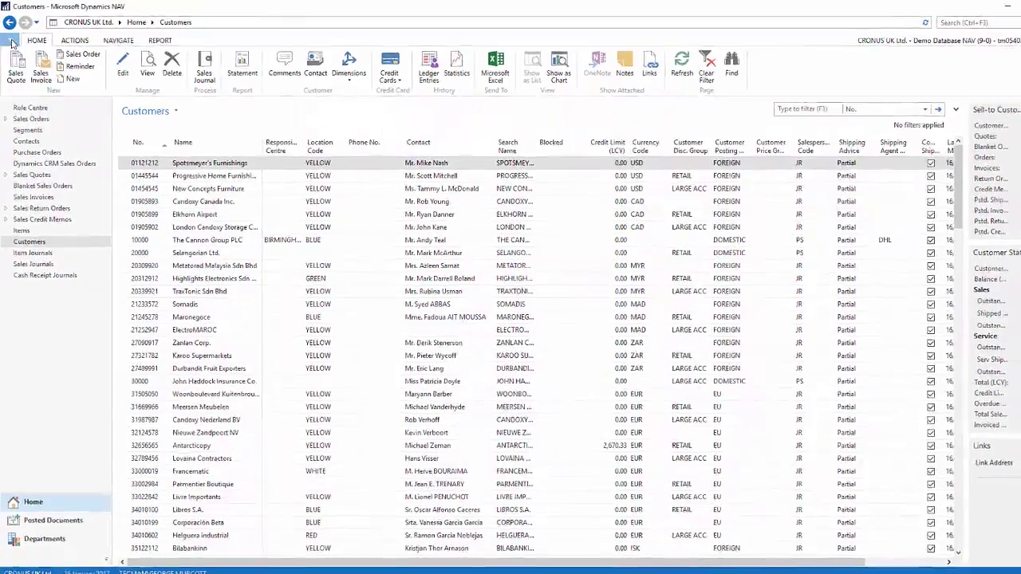
# - Show the Customers page's Page submenu with Open in New Window and Copy Link to Page
pyautogui.click(10, 40)
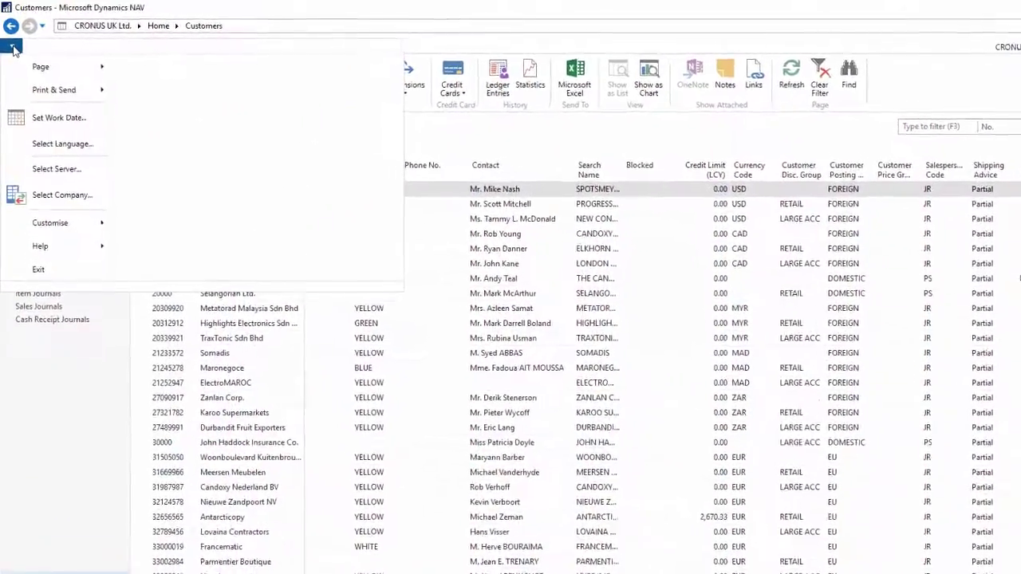
pyautogui.moveTo(35, 68)
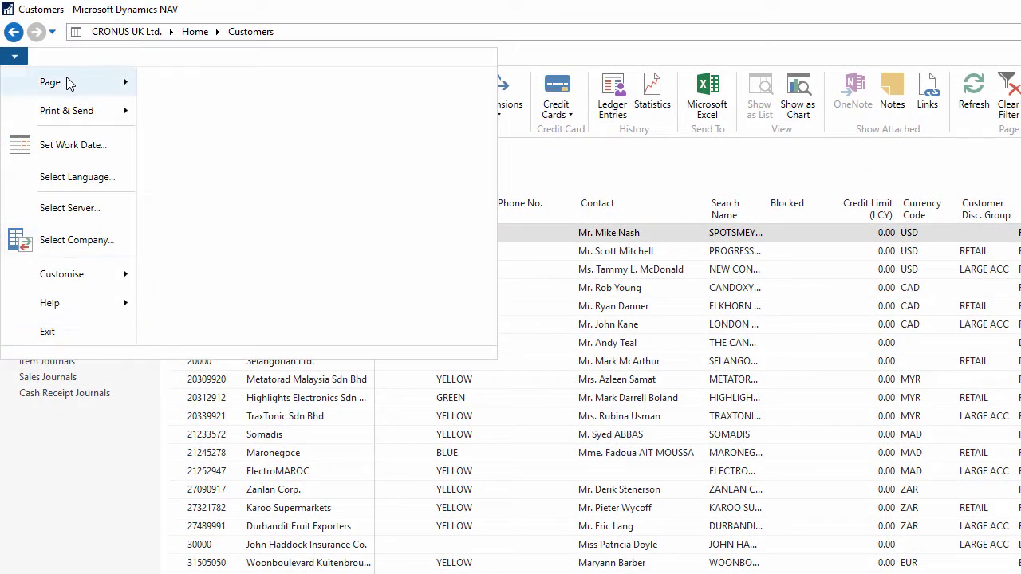
pyautogui.moveTo(63, 87)
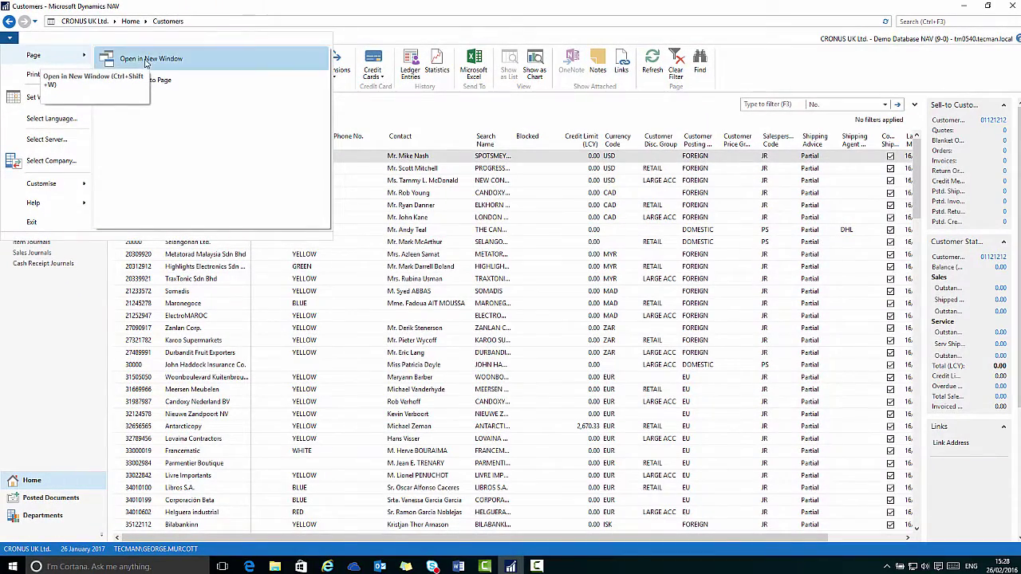
# - Open Customers in a separate window, then switch to Items and open it in a new window too
pyautogui.click(147, 59)
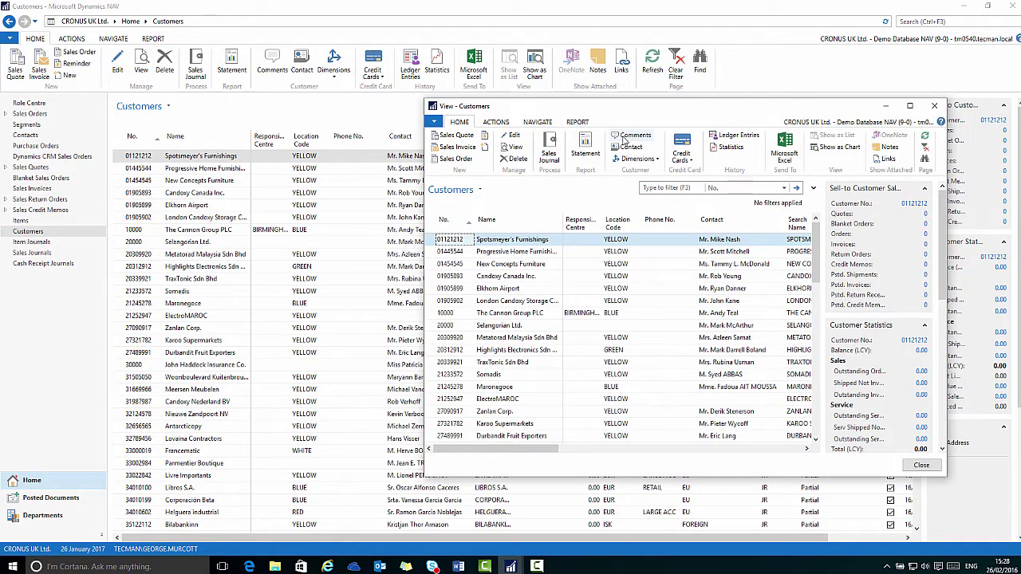
pyautogui.moveTo(598, 116); pyautogui.dragTo(664, 78)
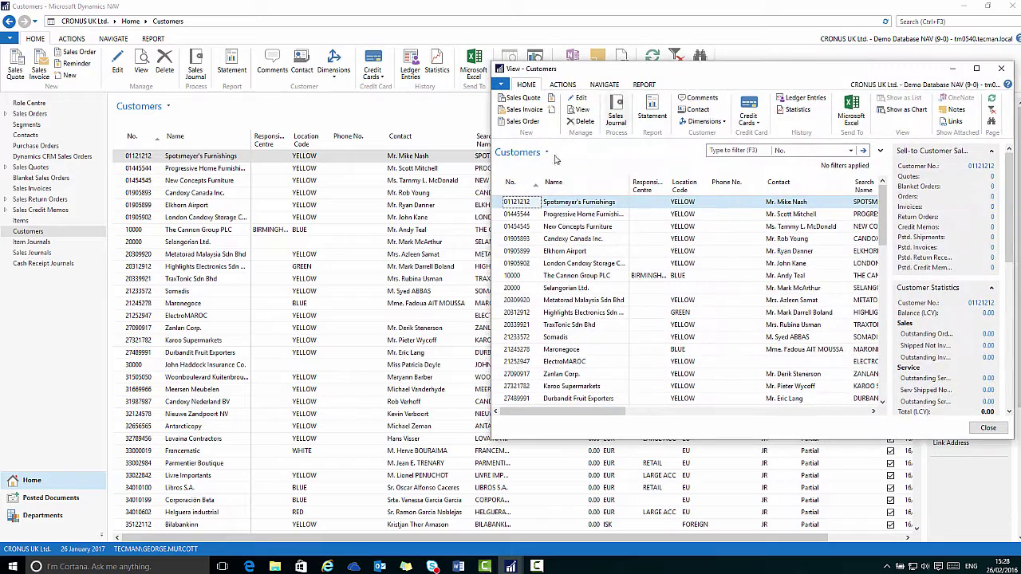
pyautogui.click(22, 222)
pyautogui.click(9, 37)
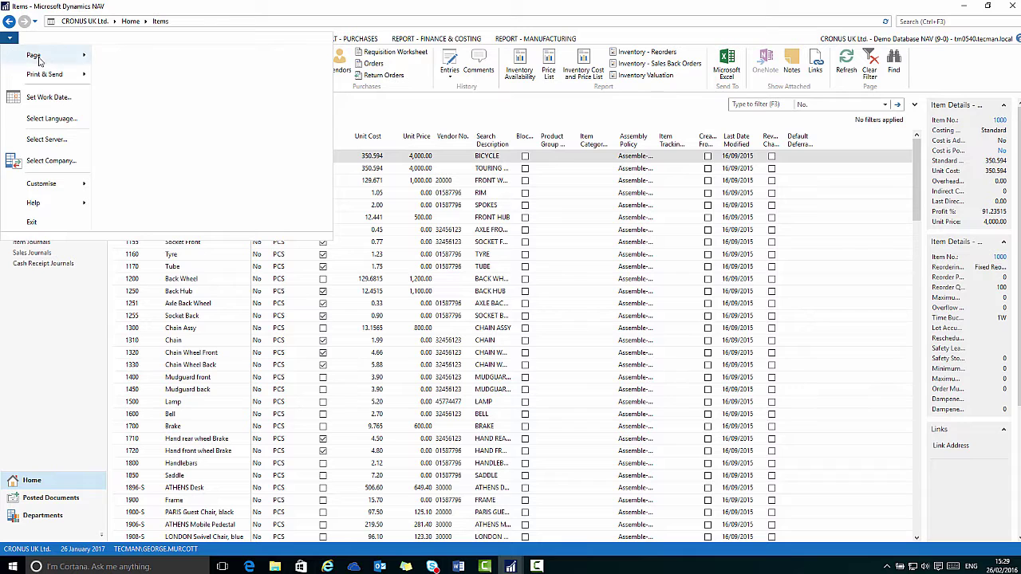
pyautogui.moveTo(40, 59)
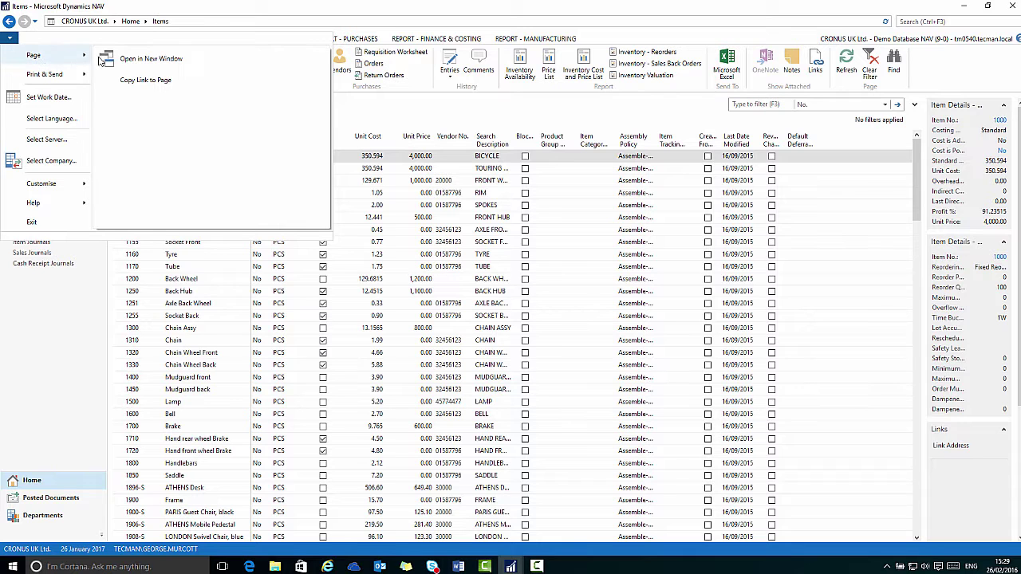
pyautogui.click(146, 60)
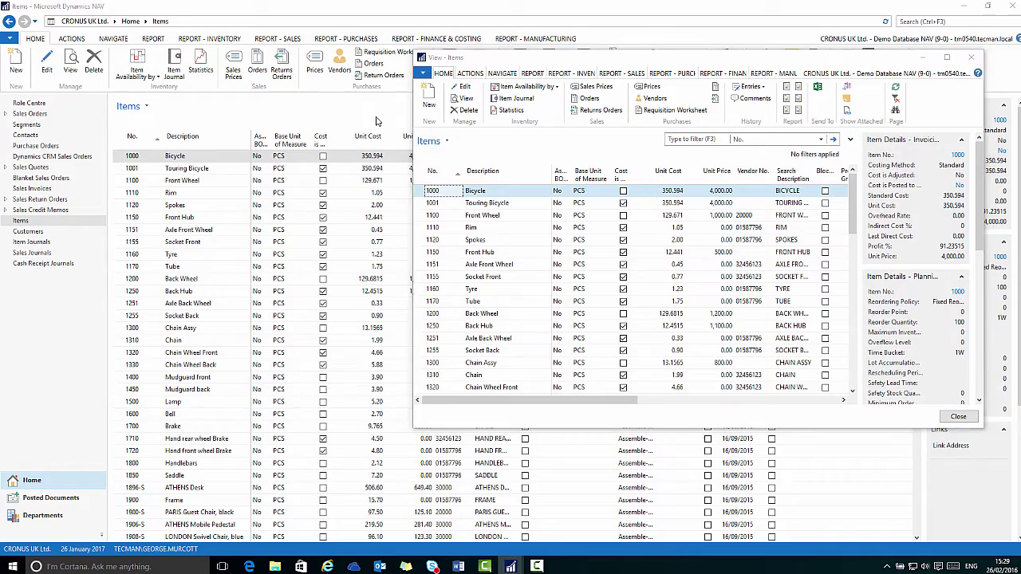
# - Rearrange the separate Customers and Items windows, then close both, leaving Items in the main window
pyautogui.hotkey('alt', 'Tab')
pyautogui.moveTo(308, 162); pyautogui.dragTo(146, 150)
pyautogui.moveTo(504, 64); pyautogui.dragTo(526, 48)
pyautogui.click(996, 41)
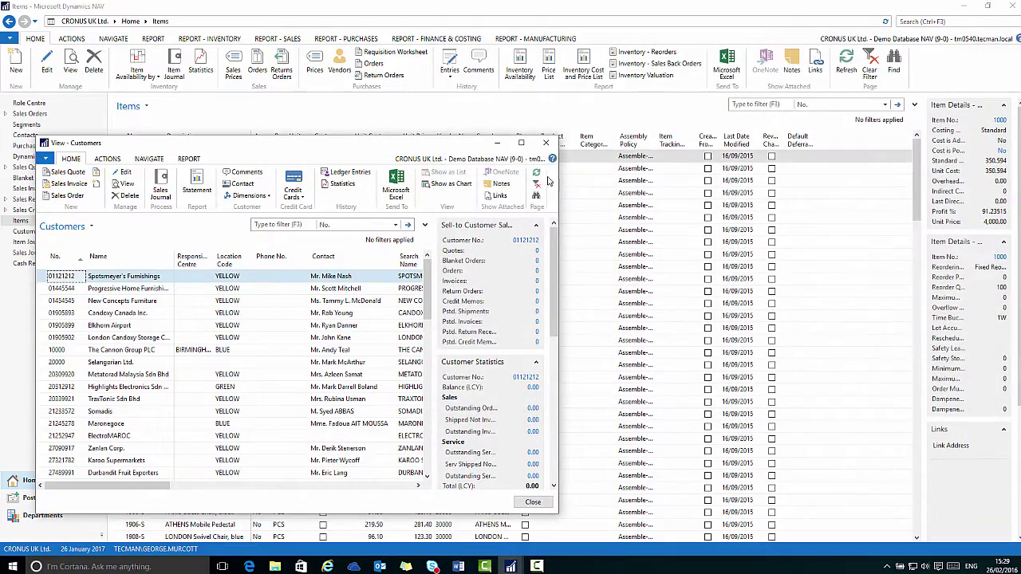
pyautogui.click(547, 142)
# - Copy a link to the Items page with Page > Copy Link to Page
pyautogui.click(10, 38)
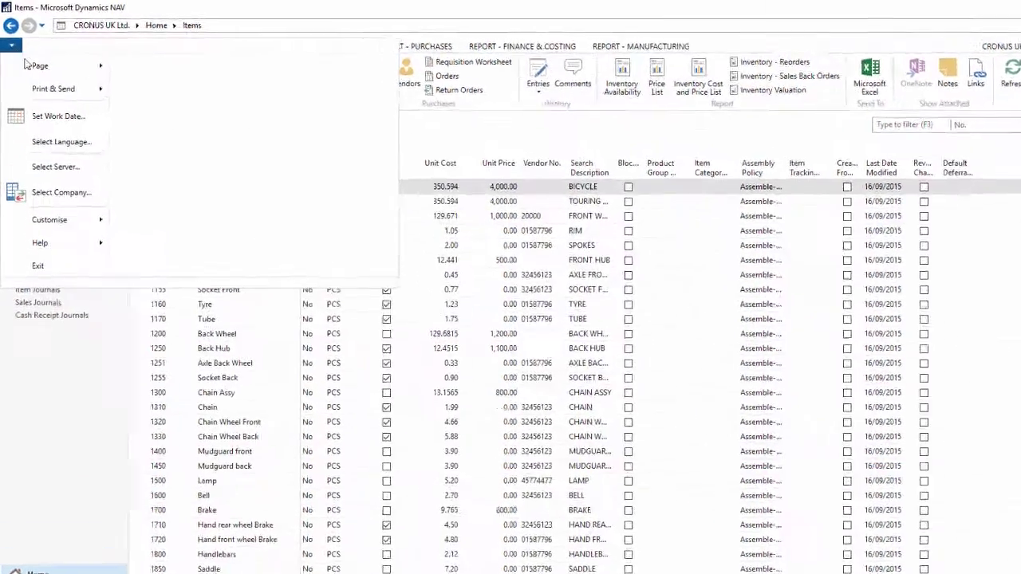
pyautogui.moveTo(28, 65)
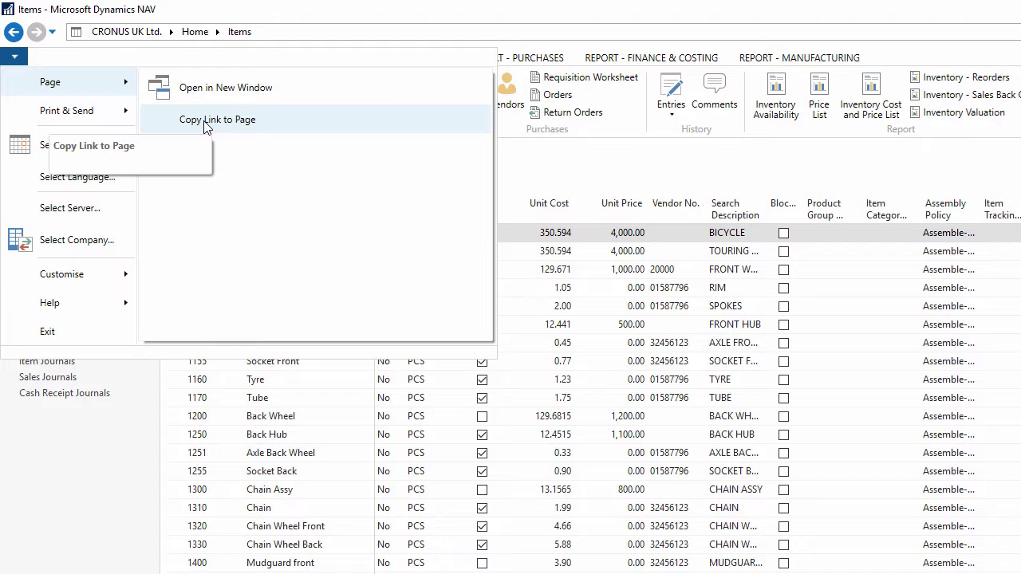
pyautogui.click(206, 126)
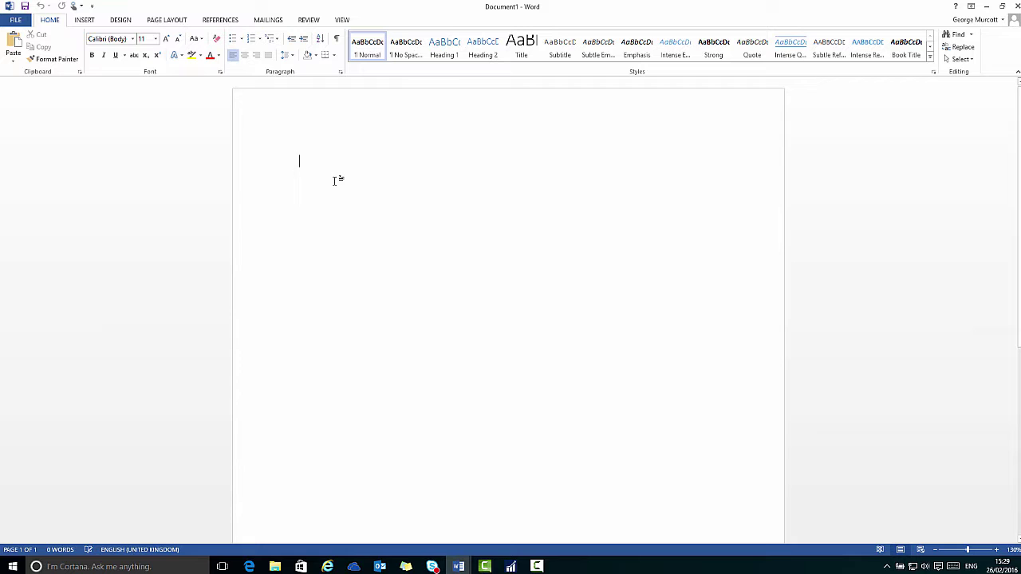
# - Paste the Items link into Document1, then follow it and accept the security notice
pyautogui.hotkey('ctrl', 'v')
pyautogui.press('Return')
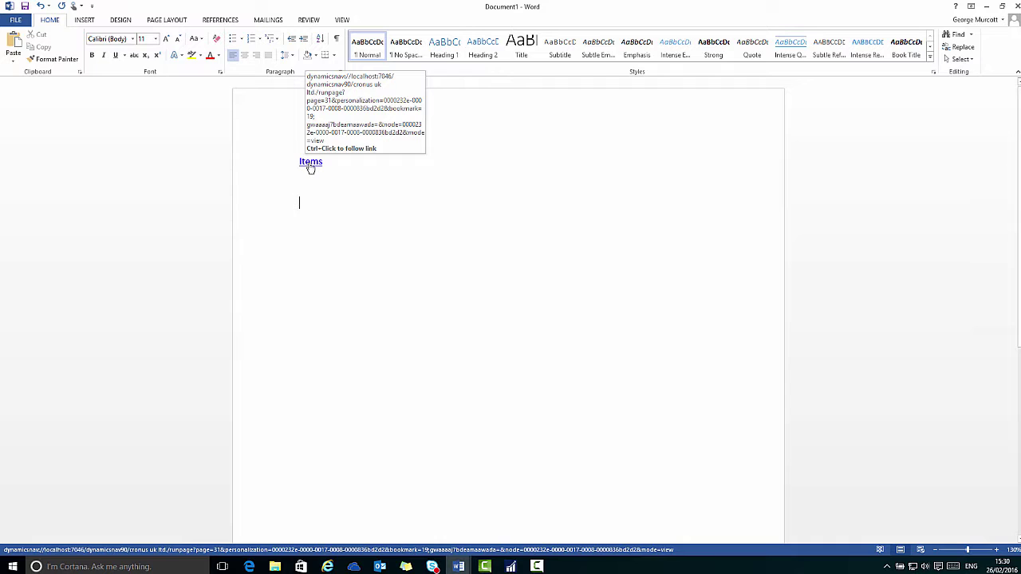
pyautogui.keyDown('ctrl'); pyautogui.click(310, 165); pyautogui.keyUp('ctrl')
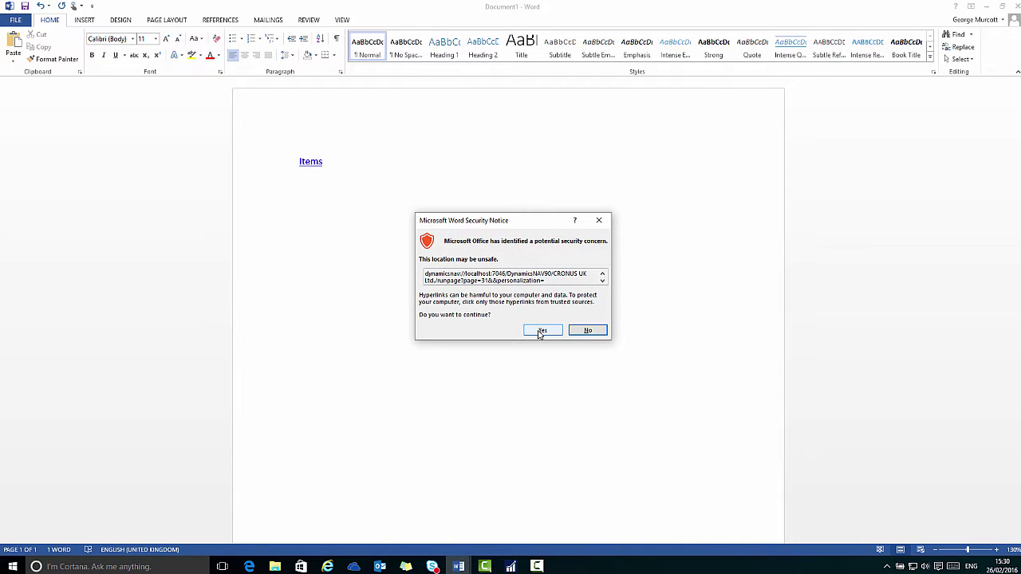
pyautogui.click(540, 334)
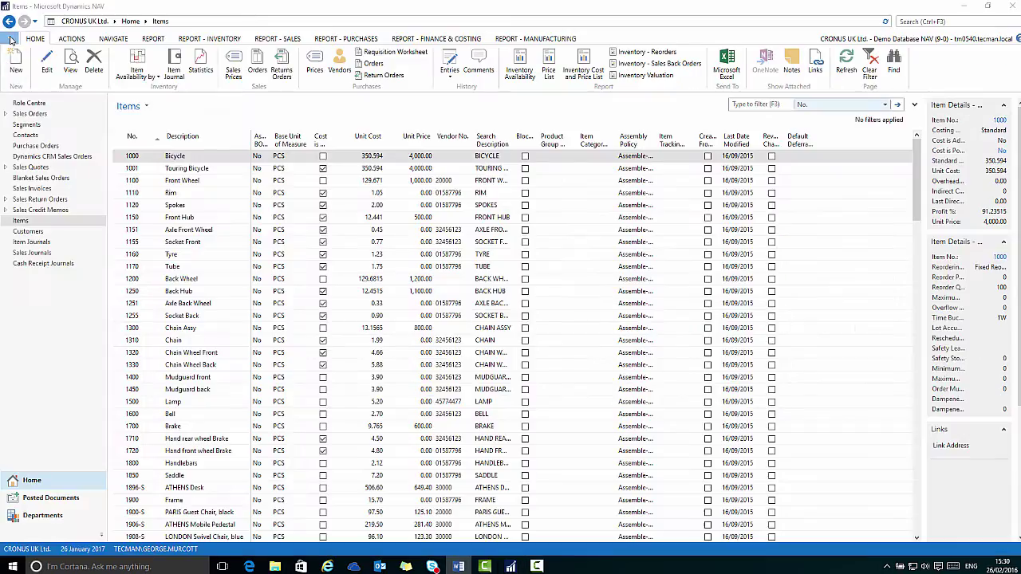
# - Send the Items list to Microsoft Word via Print & Send and open the resulting Itemsv2 document
pyautogui.click(10, 36)
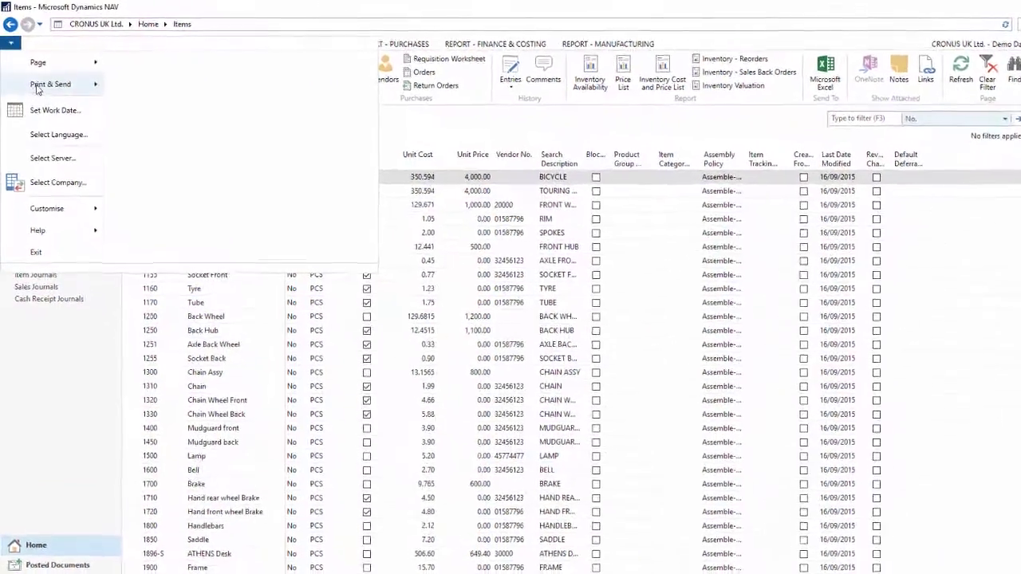
pyautogui.moveTo(62, 72)
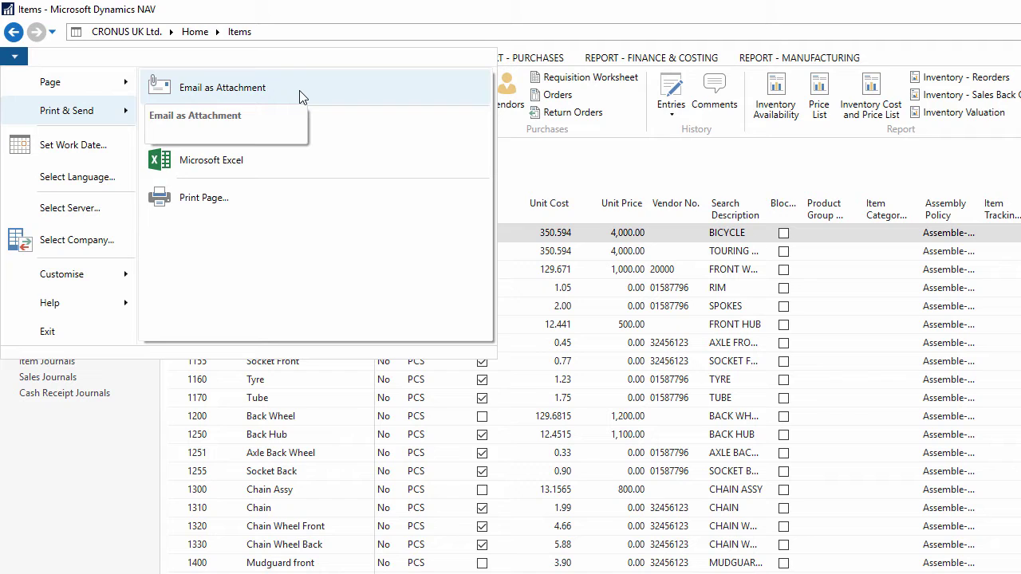
pyautogui.press('Escape')
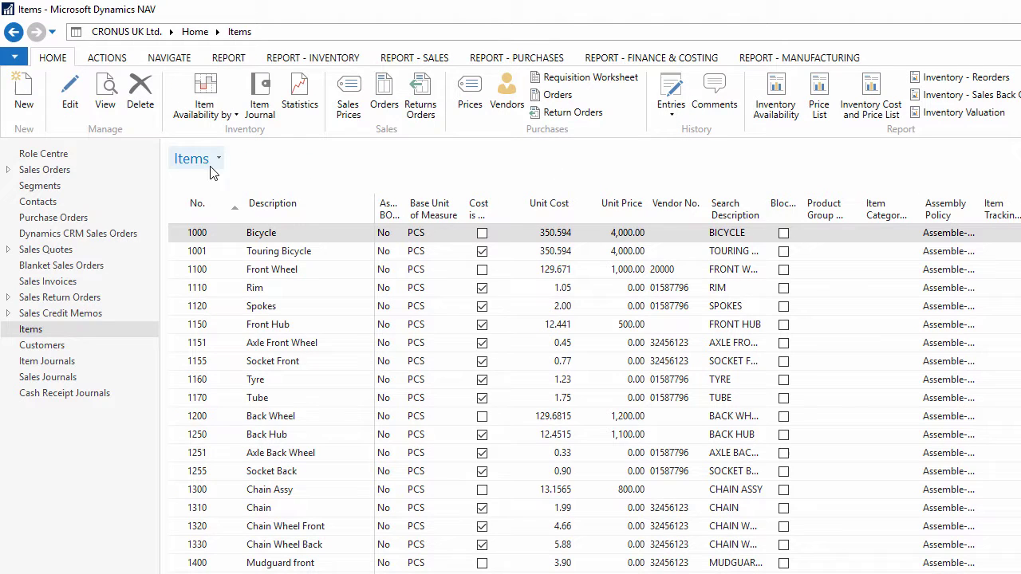
pyautogui.click(18, 58)
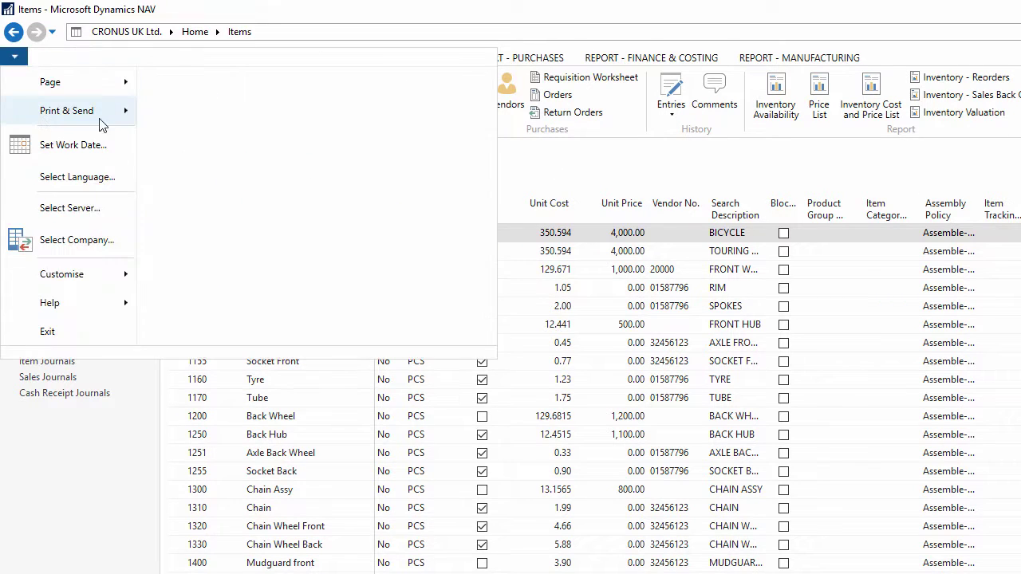
pyautogui.moveTo(124, 120)
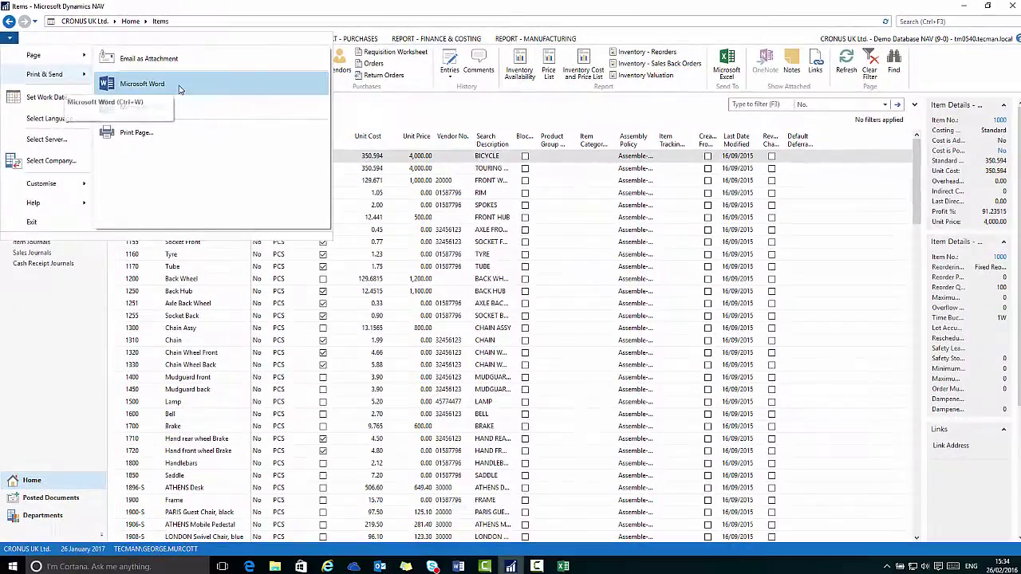
pyautogui.click(215, 106)
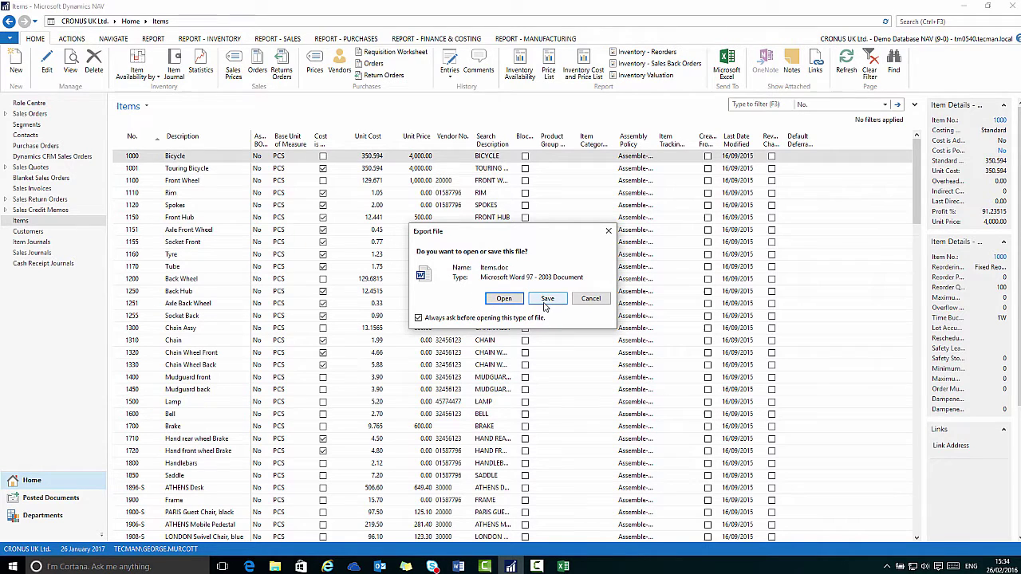
pyautogui.click(513, 299)
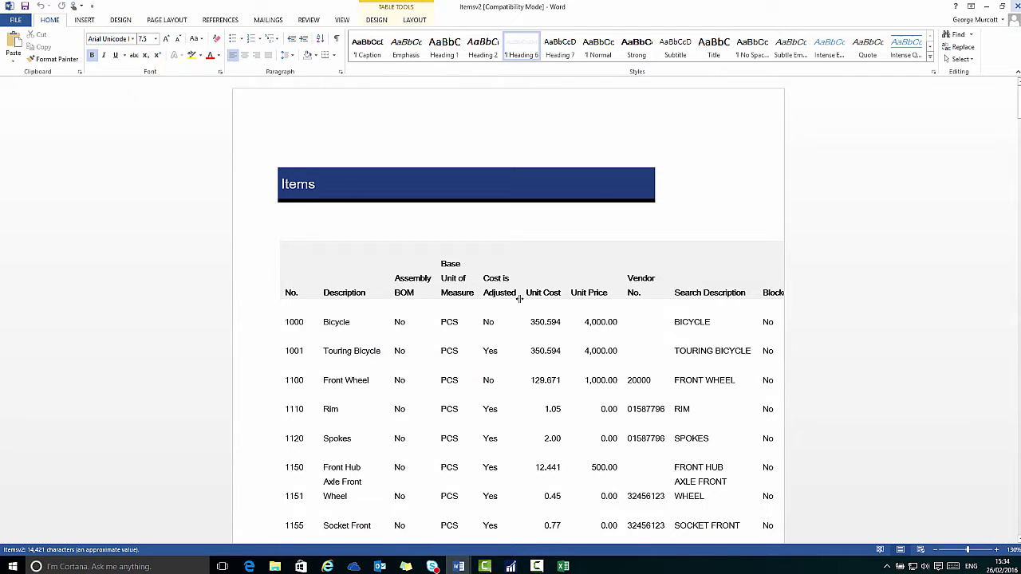
pyautogui.scroll(-10, 519, 299)
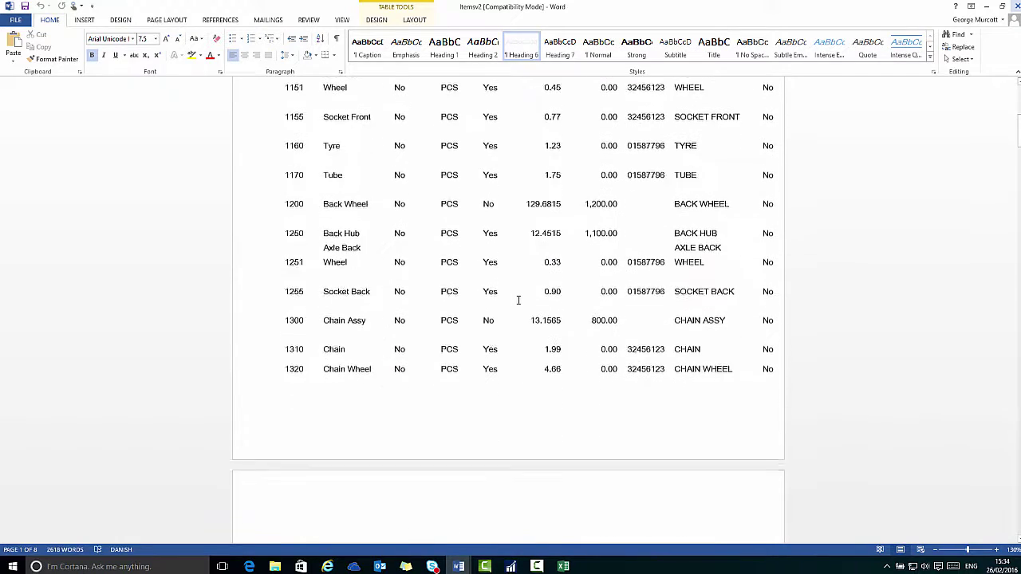
pyautogui.scroll(-6, 519, 300)
pyautogui.scroll(14, 519, 299)
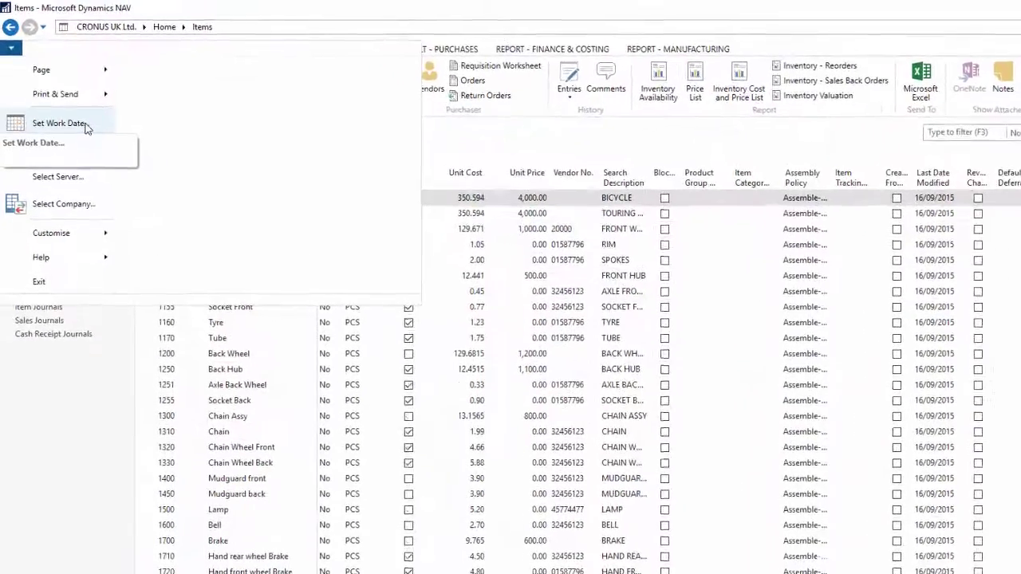
# - Change the work date from 26 January 2017 to 05 January 2017 using the calendar
pyautogui.click(87, 124)
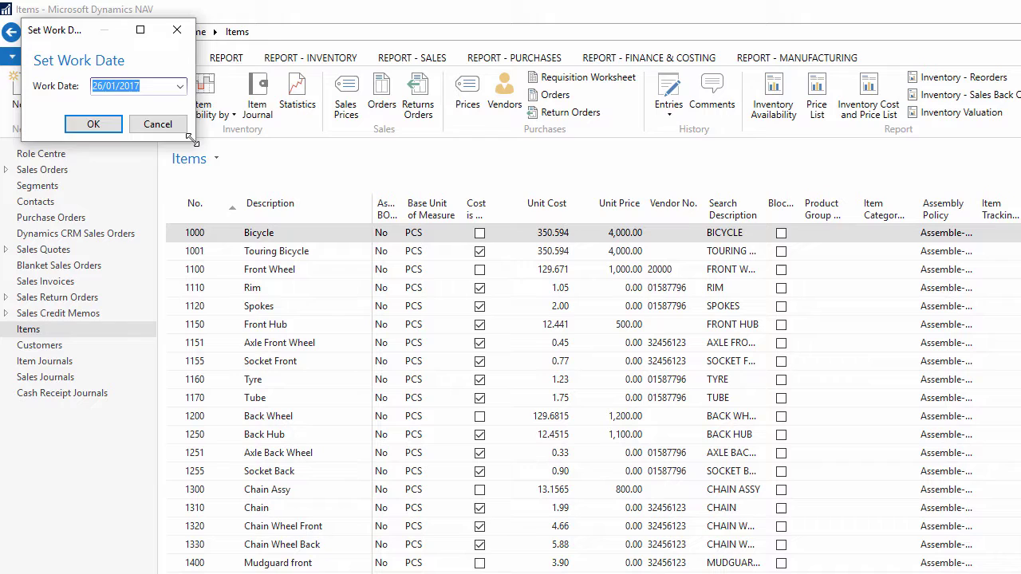
pyautogui.moveTo(193, 141); pyautogui.dragTo(289, 190)
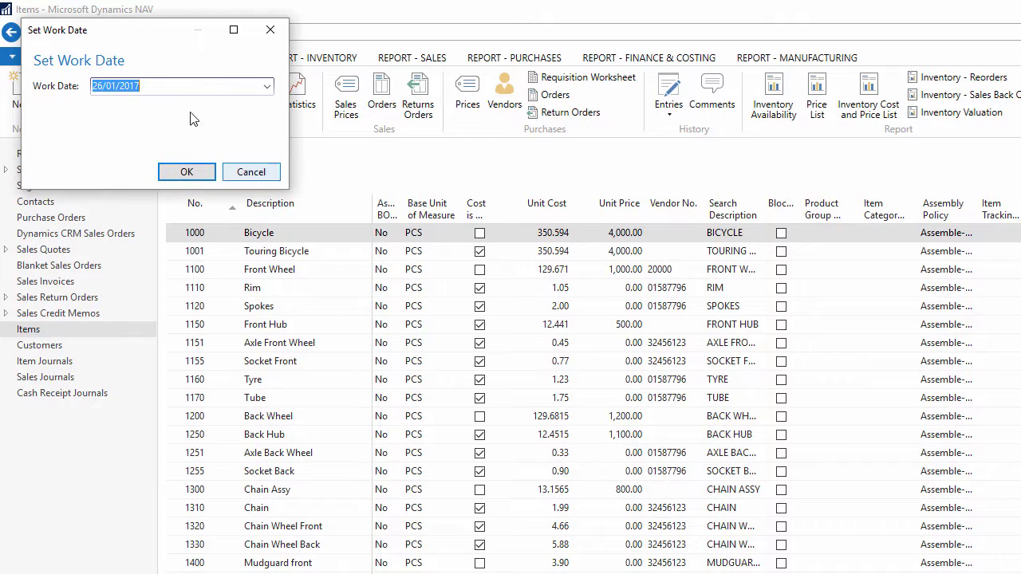
pyautogui.click(267, 88)
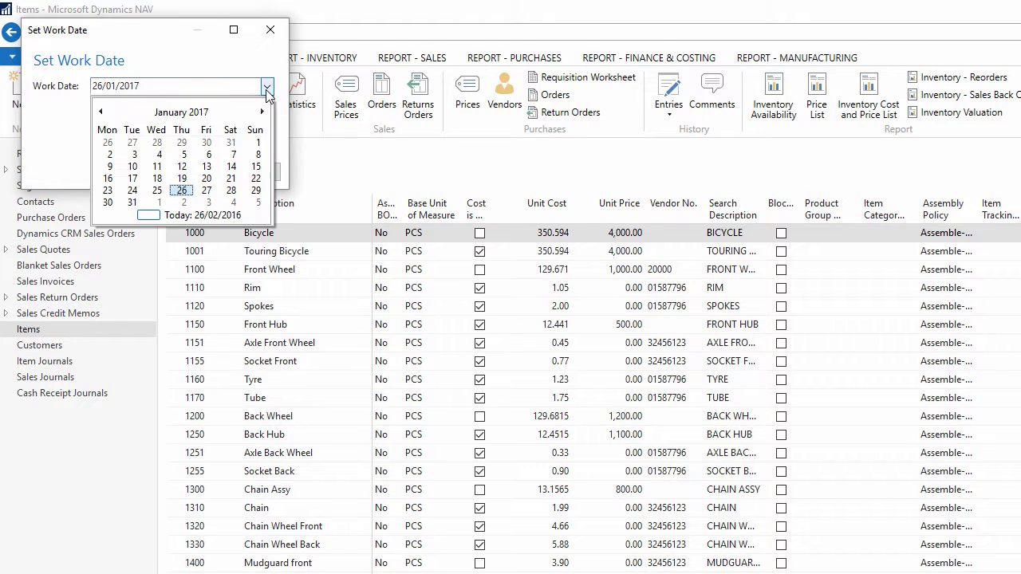
pyautogui.click(208, 155)
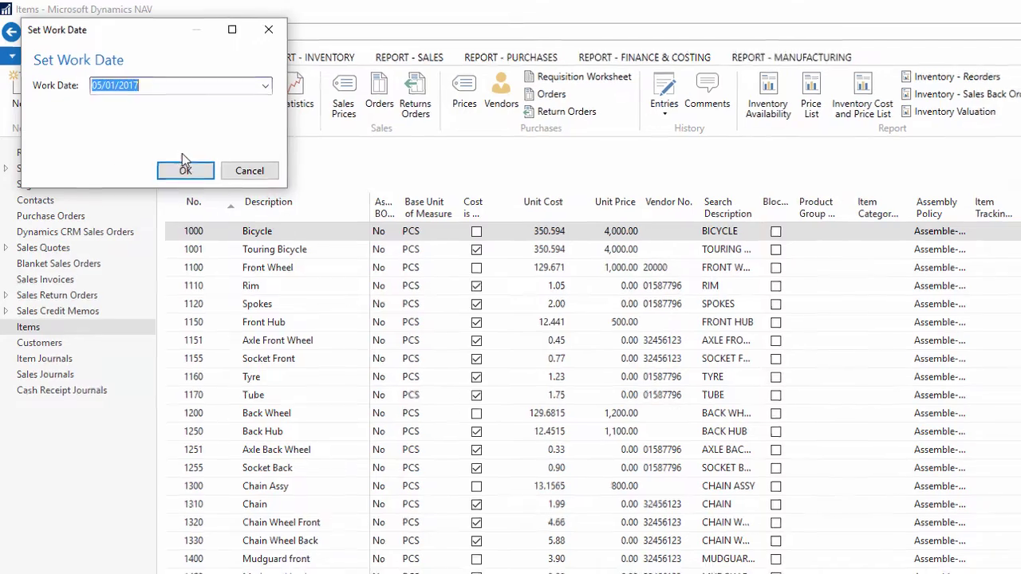
pyautogui.click(174, 155)
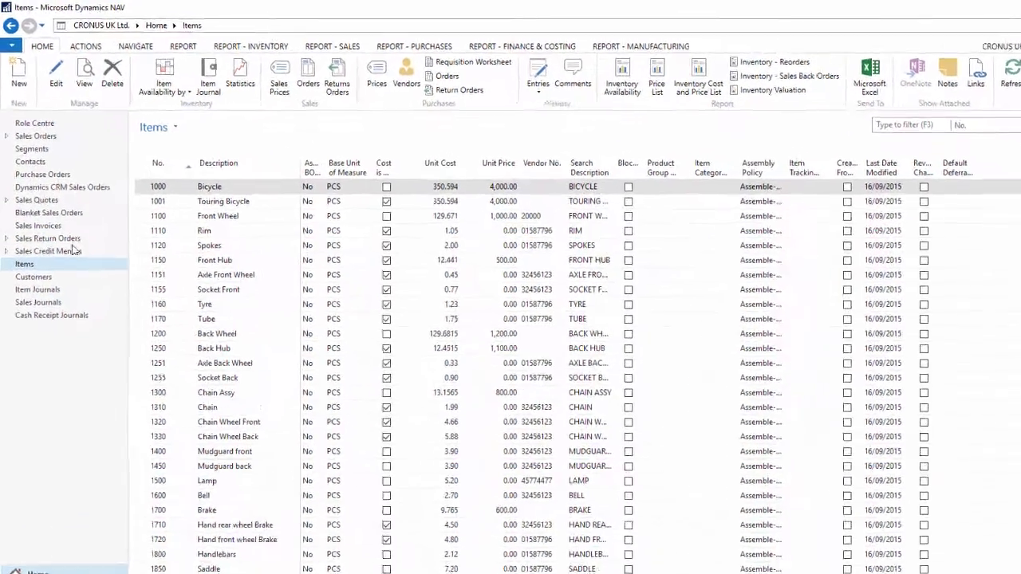
pyautogui.click(9, 39)
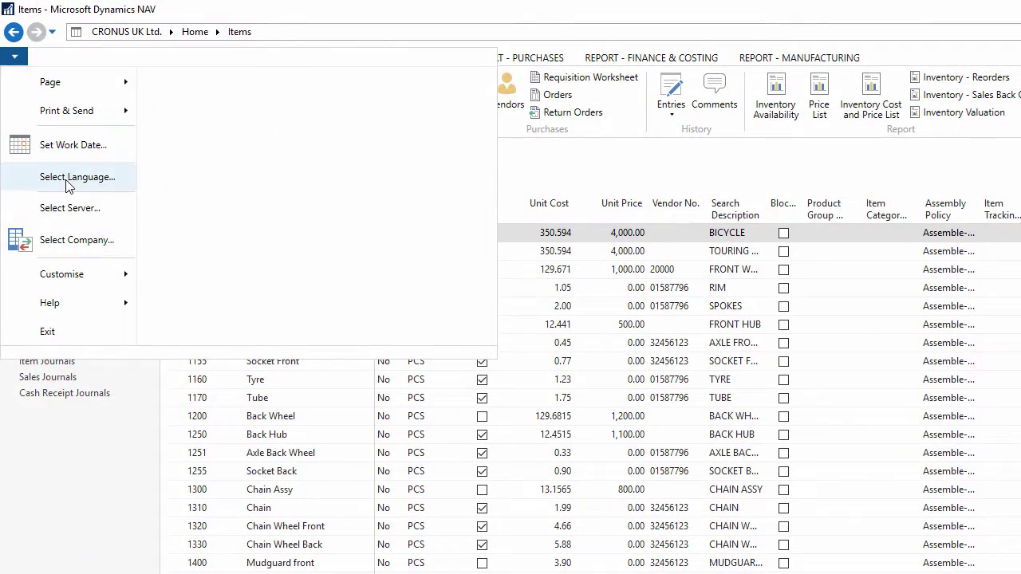
pyautogui.click(67, 184)
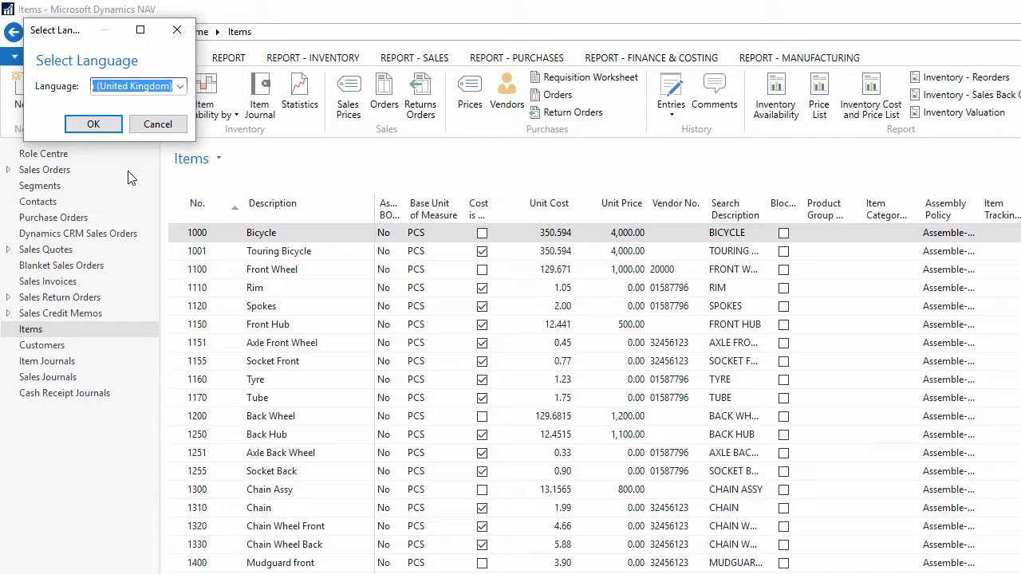
pyautogui.moveTo(195, 141); pyautogui.dragTo(303, 201)
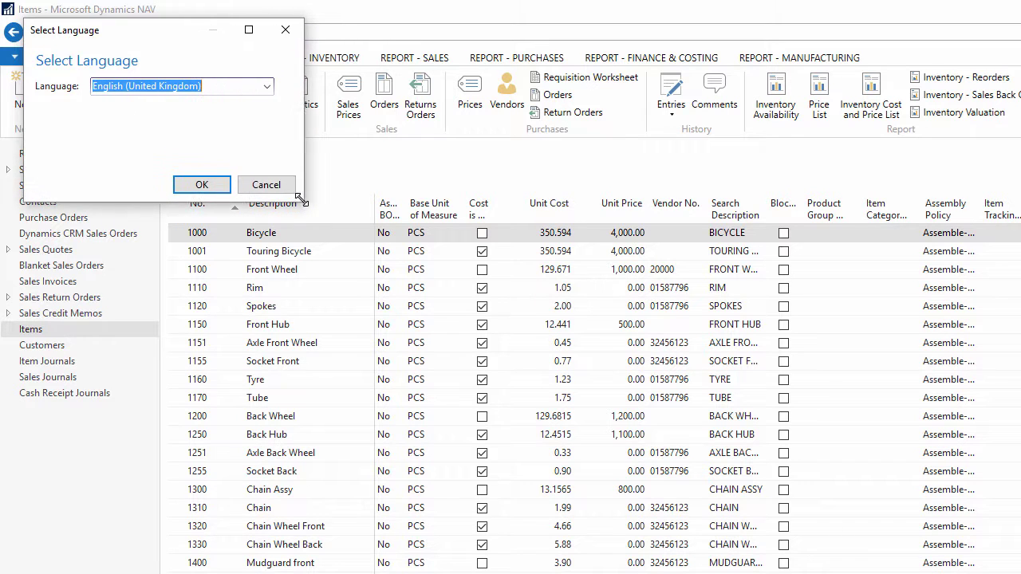
pyautogui.click(268, 88)
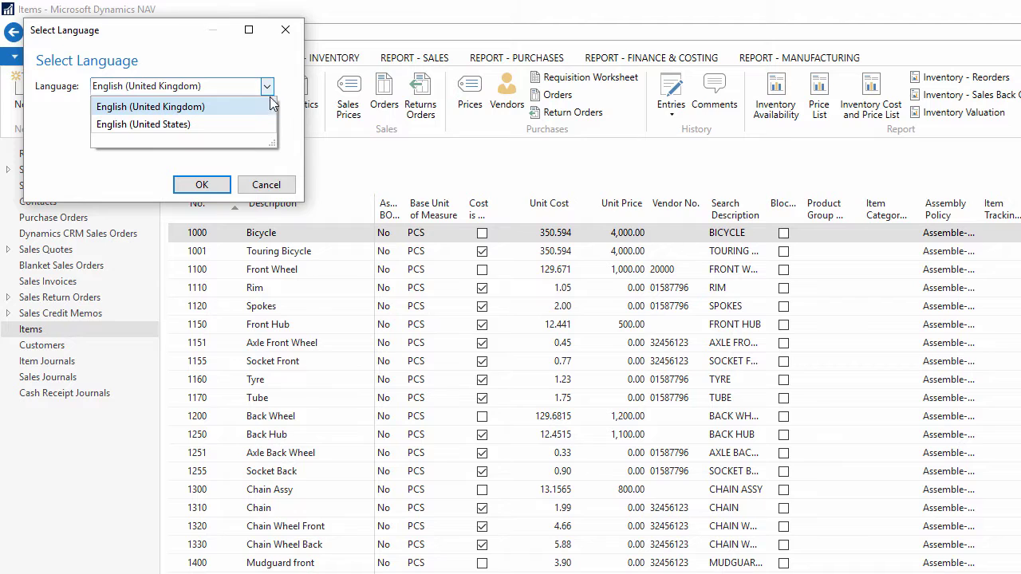
pyautogui.moveTo(272, 142); pyautogui.dragTo(289, 161)
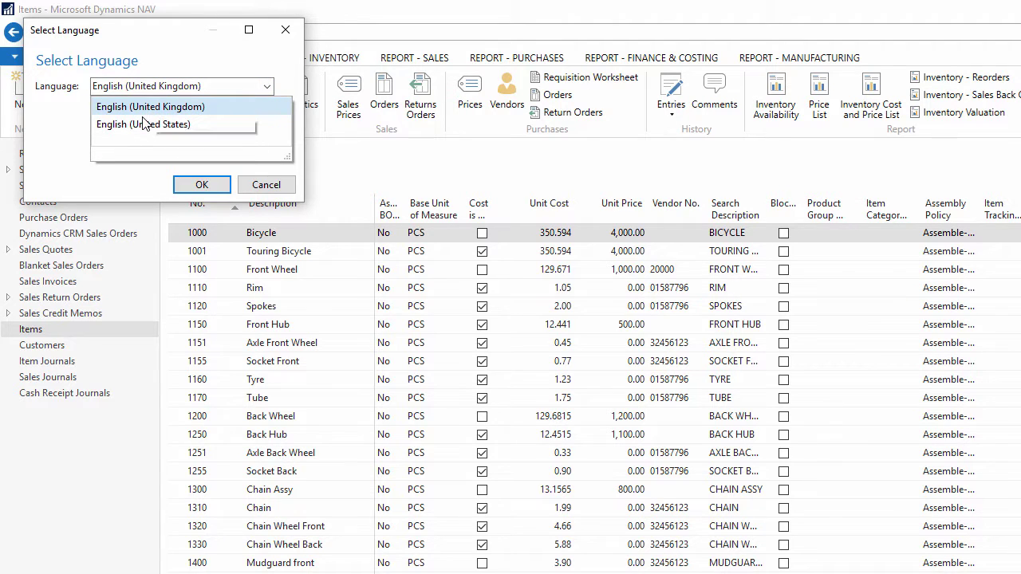
pyautogui.click(202, 185)
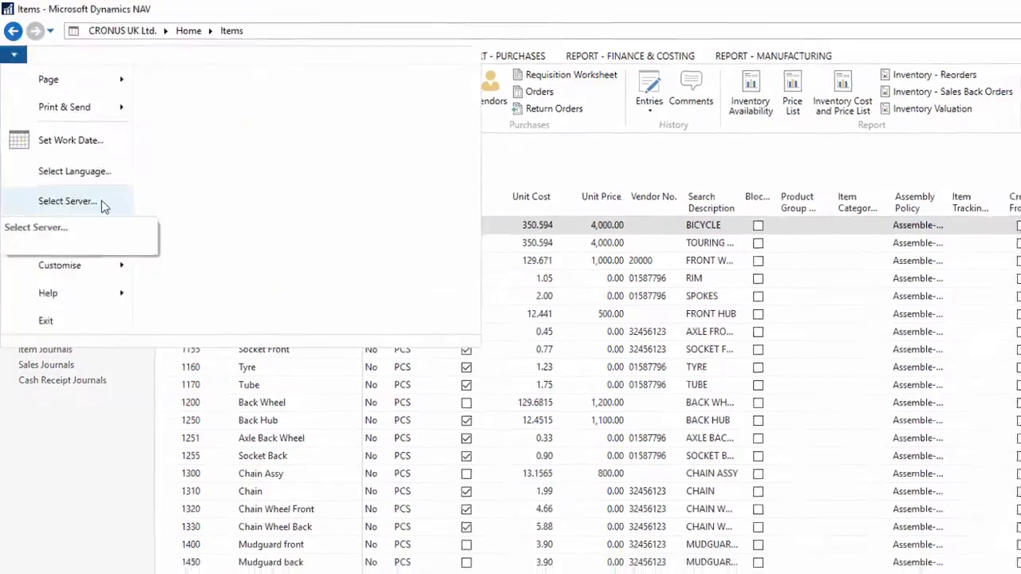
pyautogui.click(101, 200)
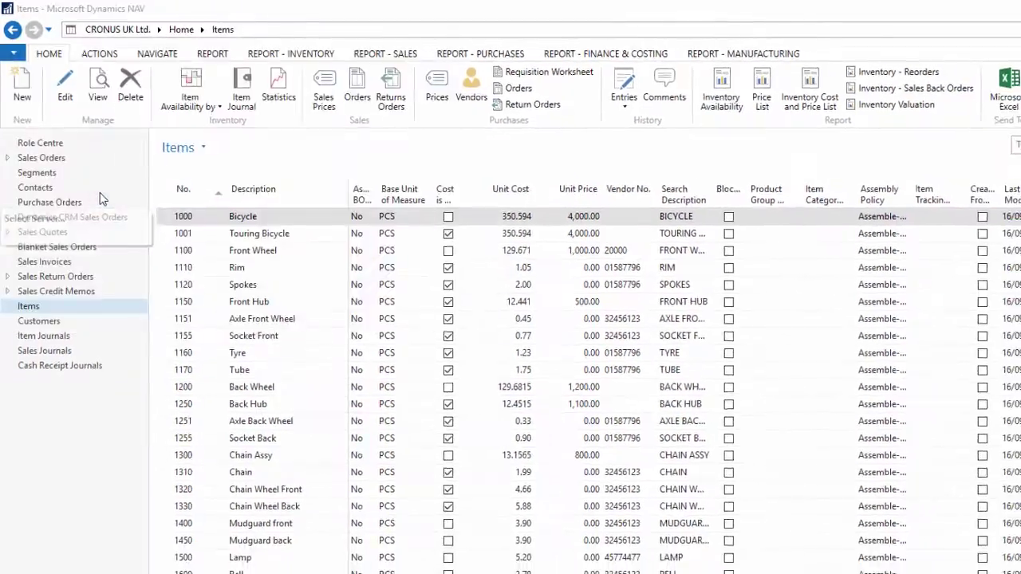
# - Reconnect to the same server, reloading the Sales Order Processor Role Centre, then open the application menu
pyautogui.moveTo(638, 231); pyautogui.dragTo(281, 144)
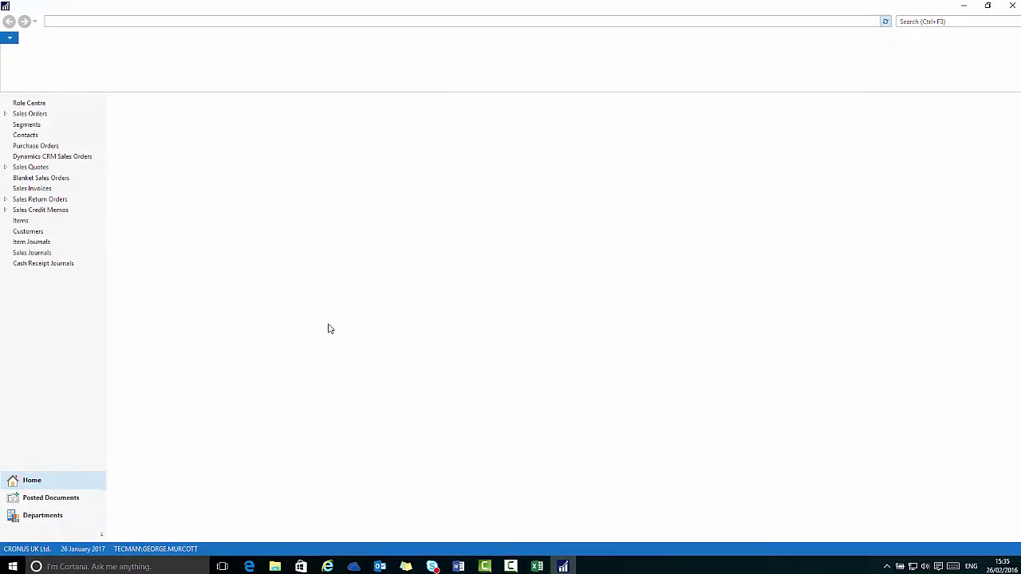
pyautogui.click(10, 38)
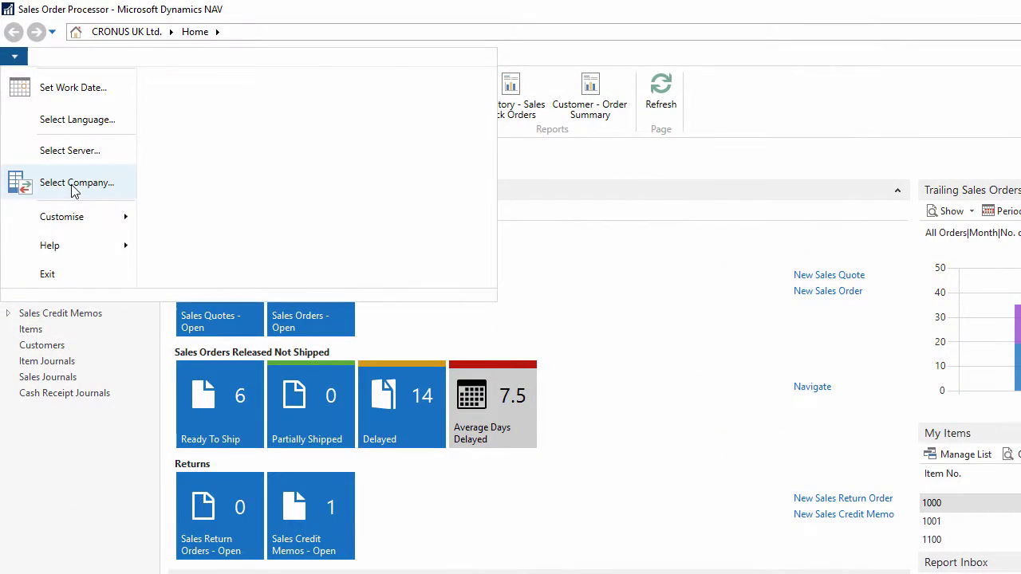
pyautogui.click(74, 184)
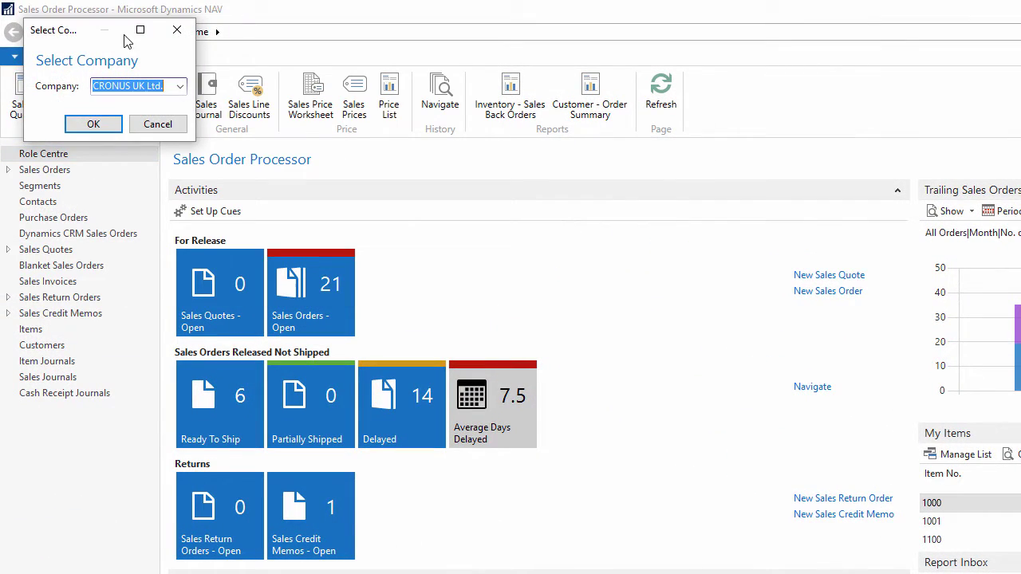
pyautogui.moveTo(192, 137); pyautogui.dragTo(351, 228)
pyautogui.click(267, 88)
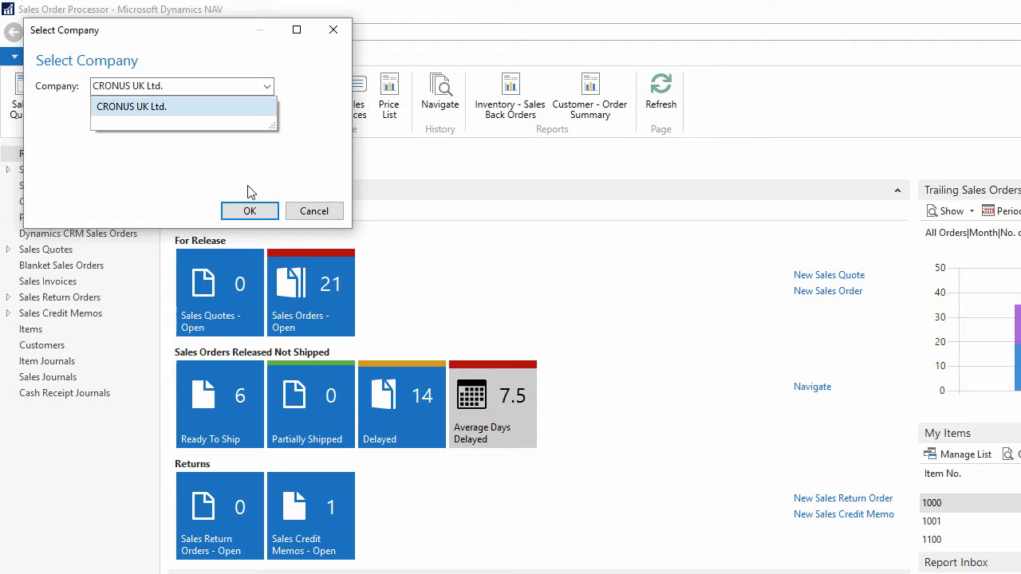
pyautogui.click(310, 211)
pyautogui.click(313, 212)
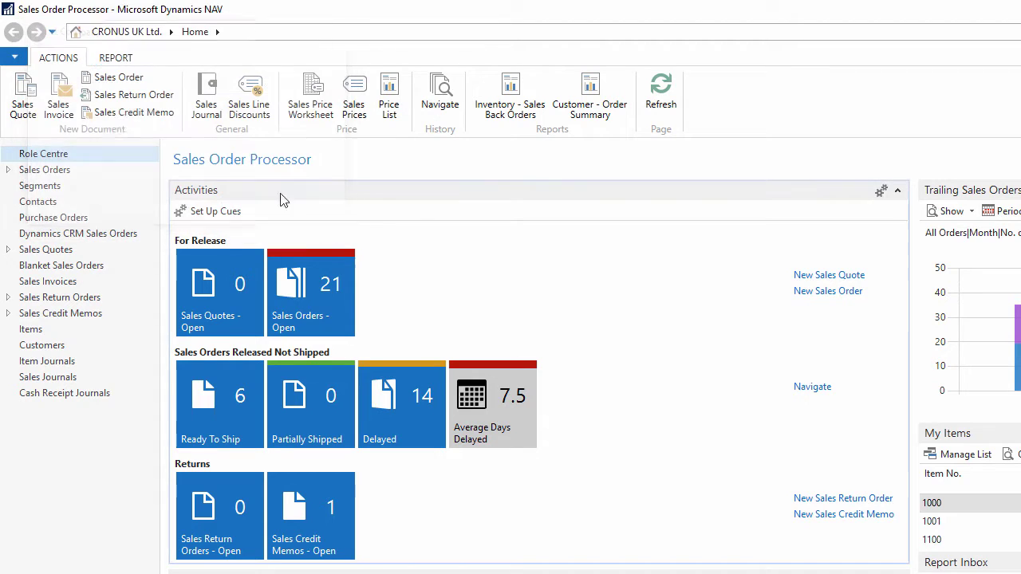
pyautogui.click(14, 56)
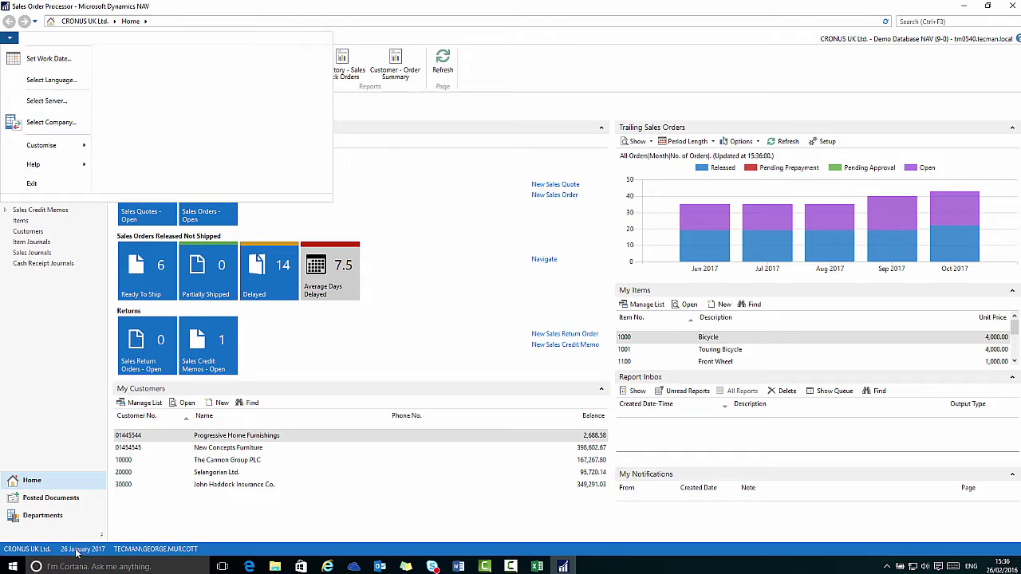
pyautogui.moveTo(45, 150)
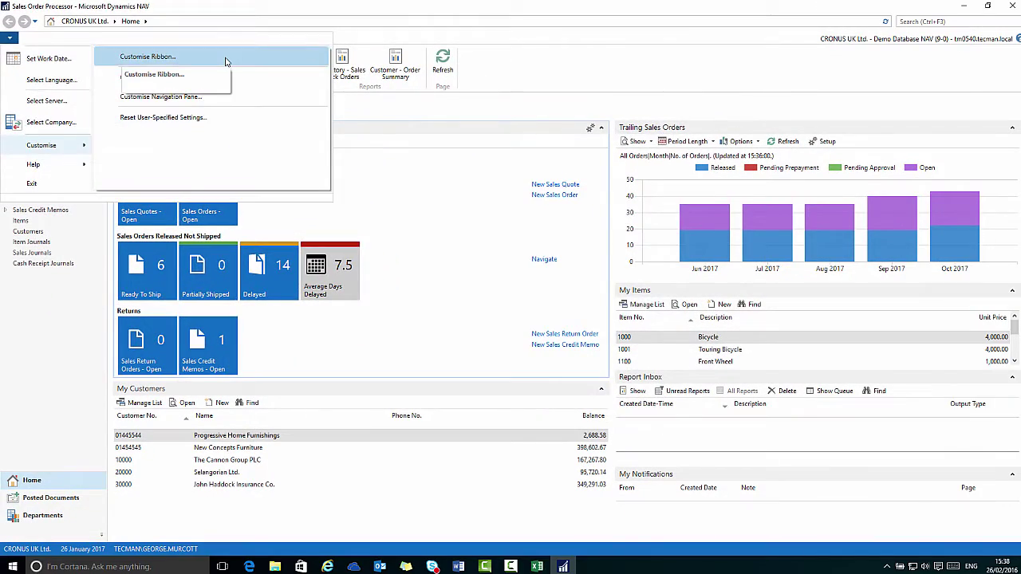
pyautogui.click(226, 58)
pyautogui.moveTo(457, 145); pyautogui.dragTo(338, 107)
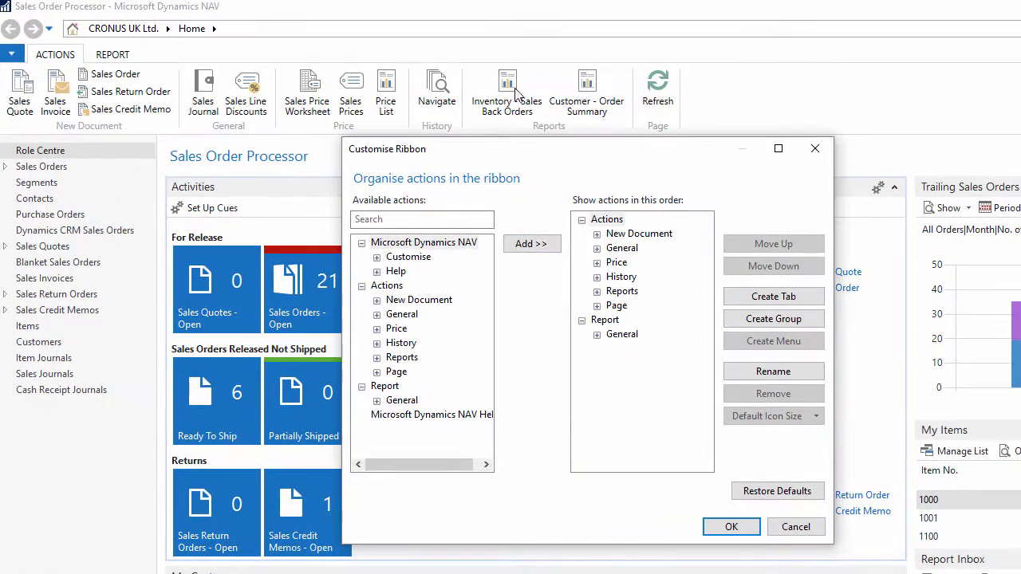
# - In Customise This Page, move My Notifications to the left column above My Customers
pyautogui.click(732, 527)
pyautogui.click(11, 53)
pyautogui.moveTo(58, 213)
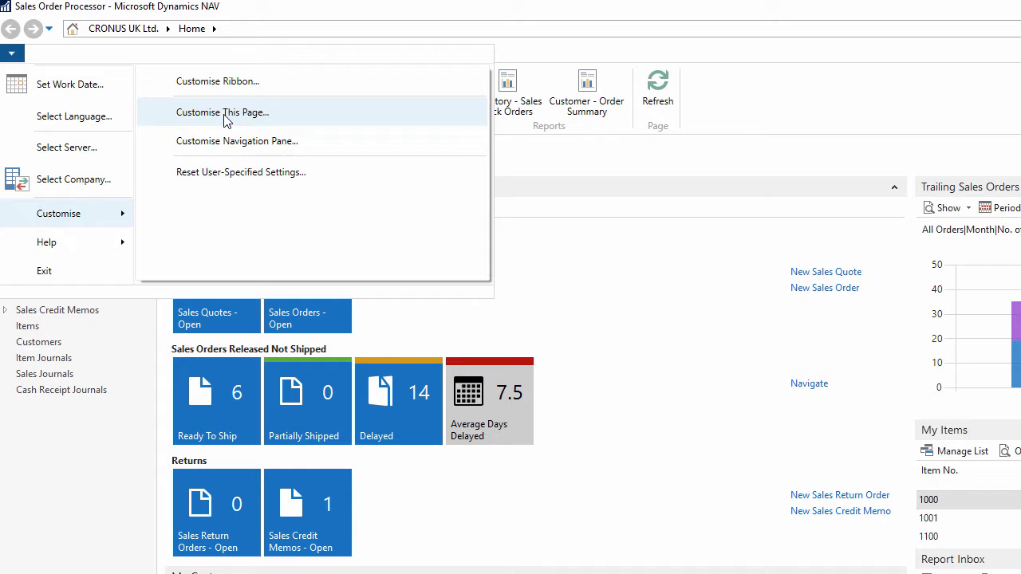
pyautogui.click(291, 118)
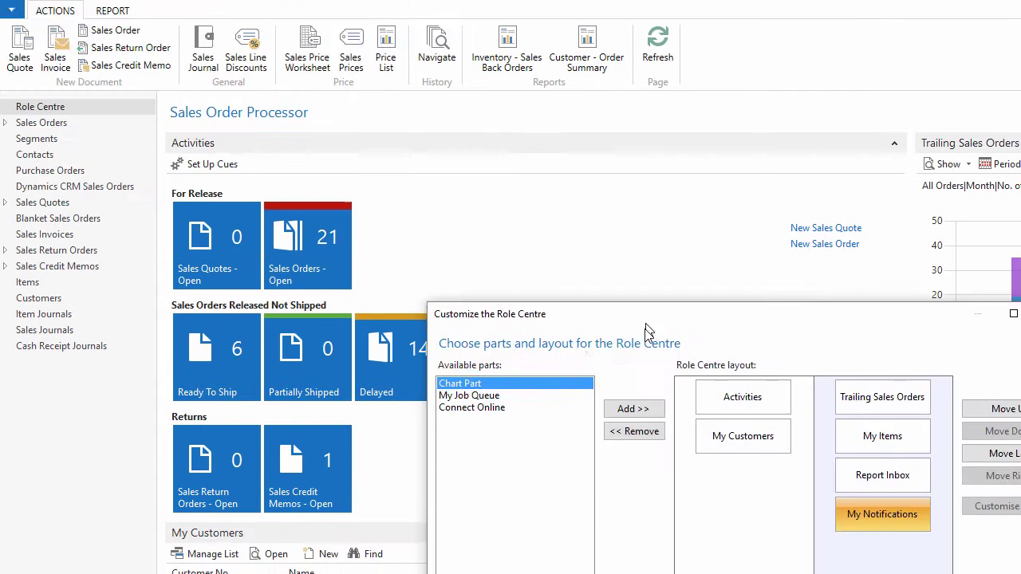
pyautogui.moveTo(642, 379); pyautogui.dragTo(587, 142)
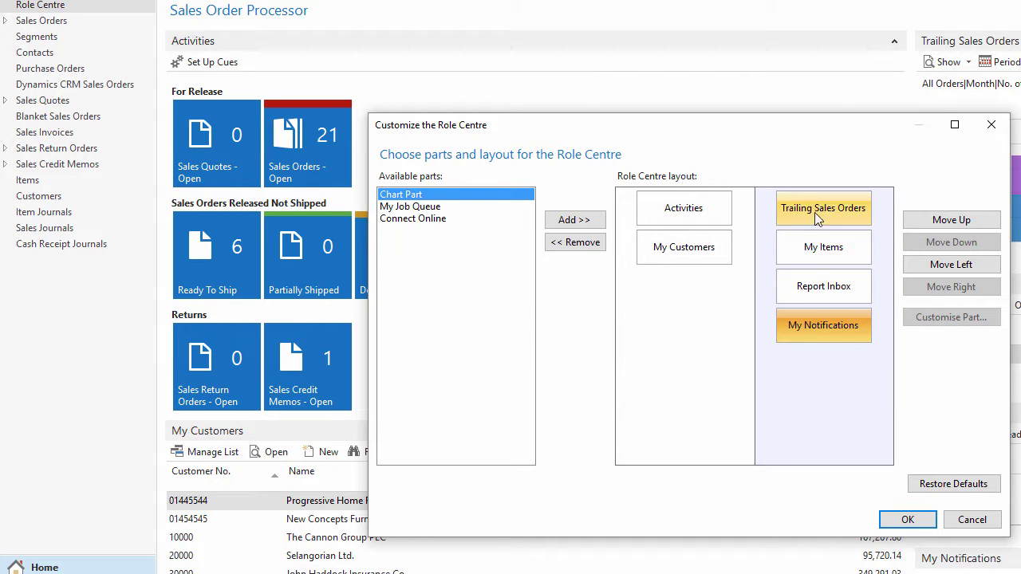
pyautogui.click(797, 331)
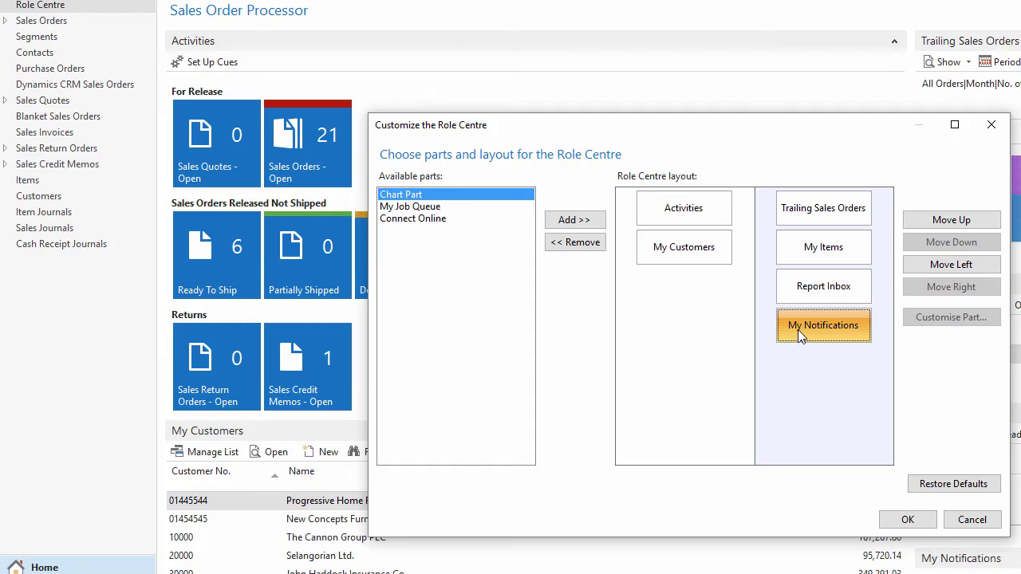
pyautogui.click(925, 267)
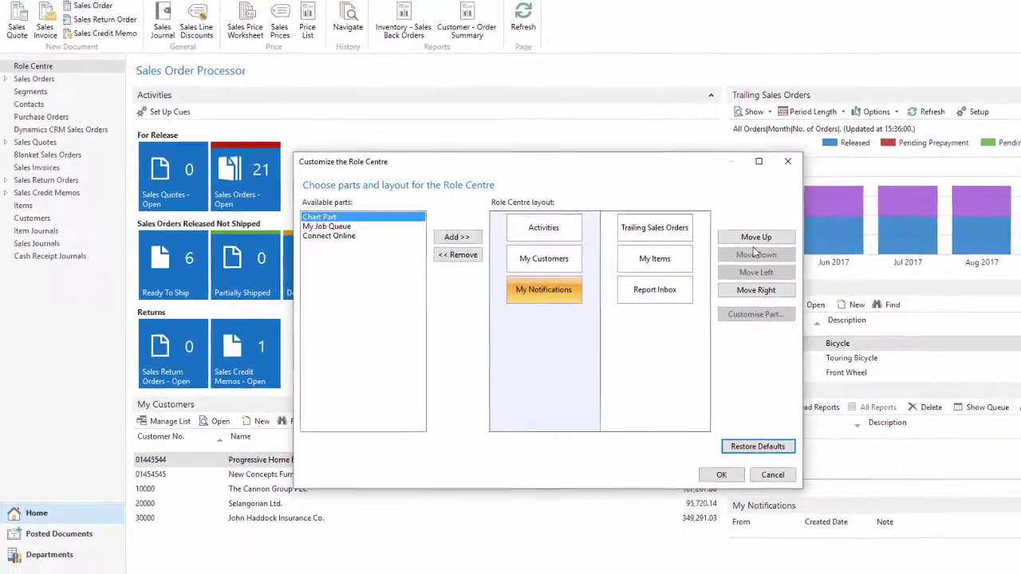
pyautogui.click(732, 238)
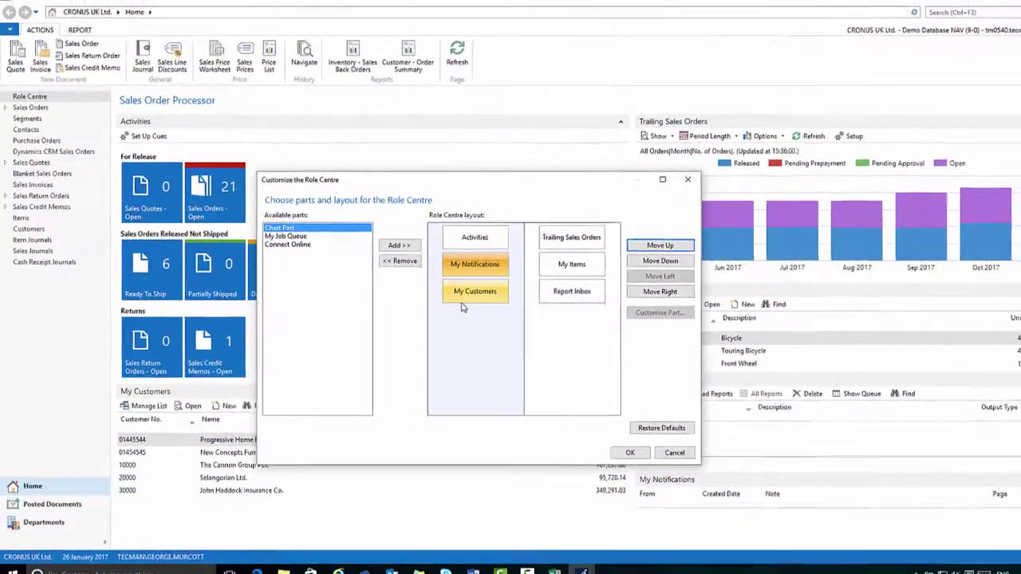
pyautogui.click(609, 448)
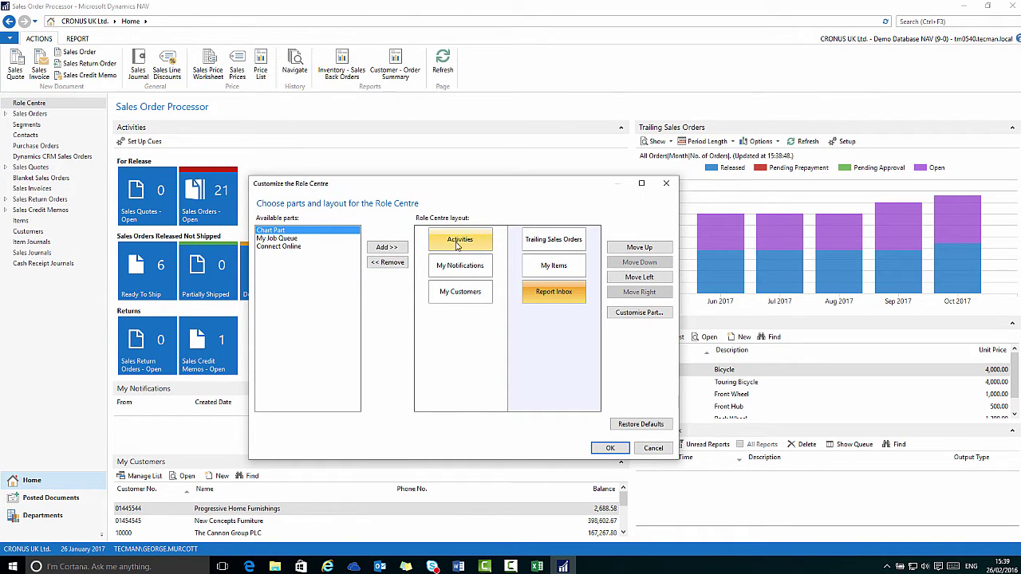
# - Remove the My Items part from the Role Centre layout
pyautogui.click(545, 270)
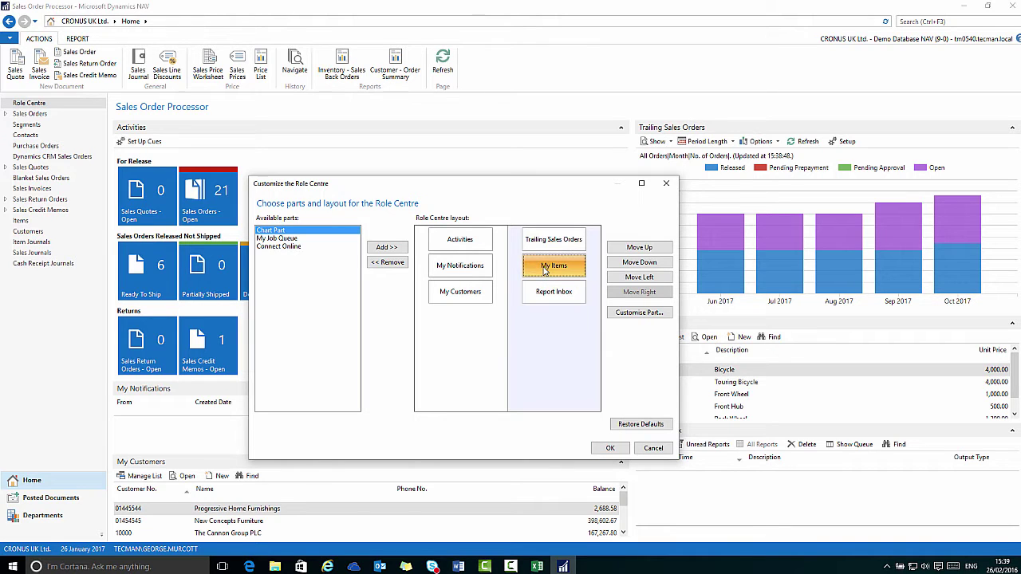
pyautogui.click(387, 263)
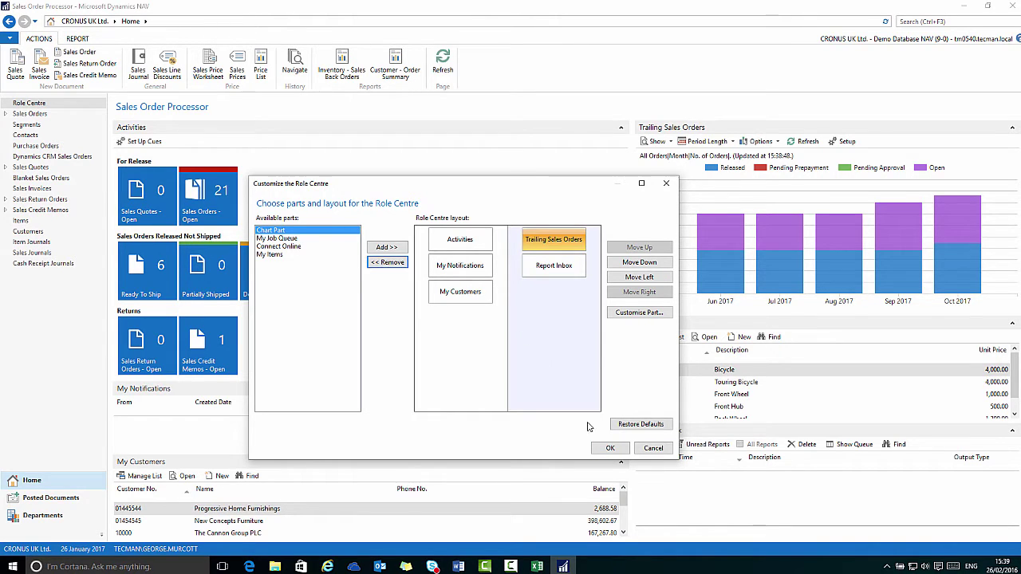
pyautogui.click(609, 449)
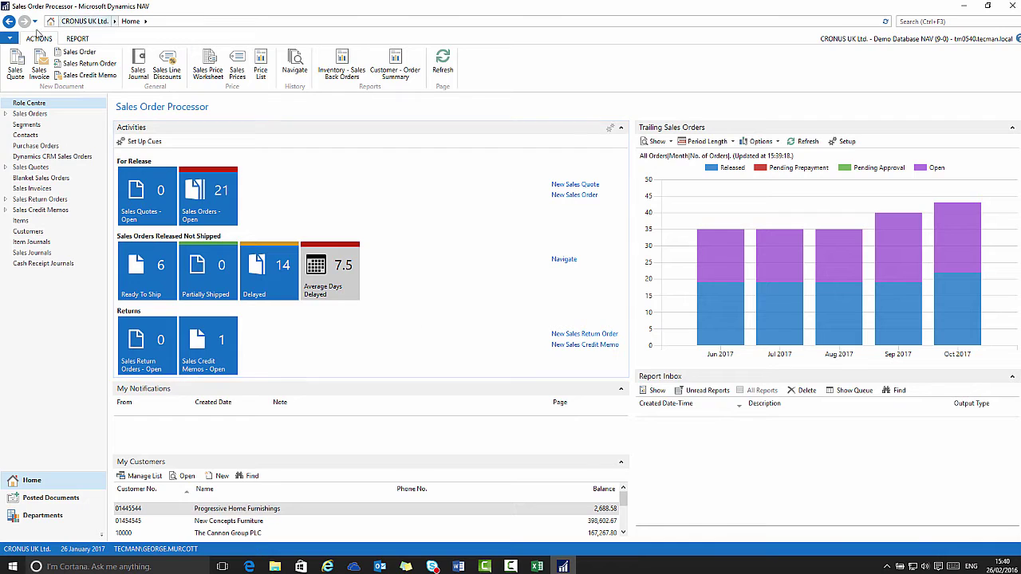
# - Use Restore Defaults in Customise This Page to bring My Items back under Trailing Sales Orders
pyautogui.click(10, 38)
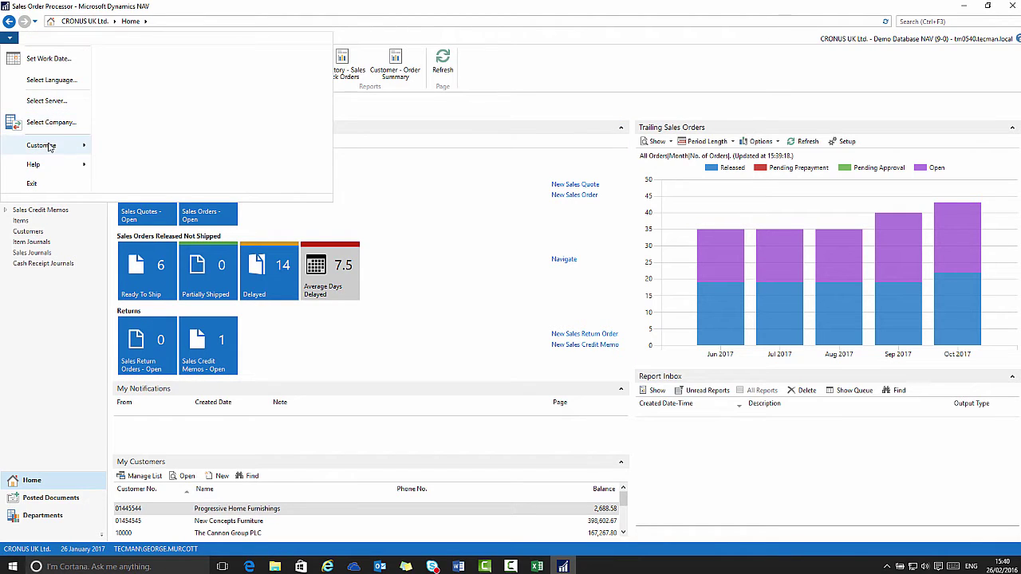
pyautogui.moveTo(51, 145)
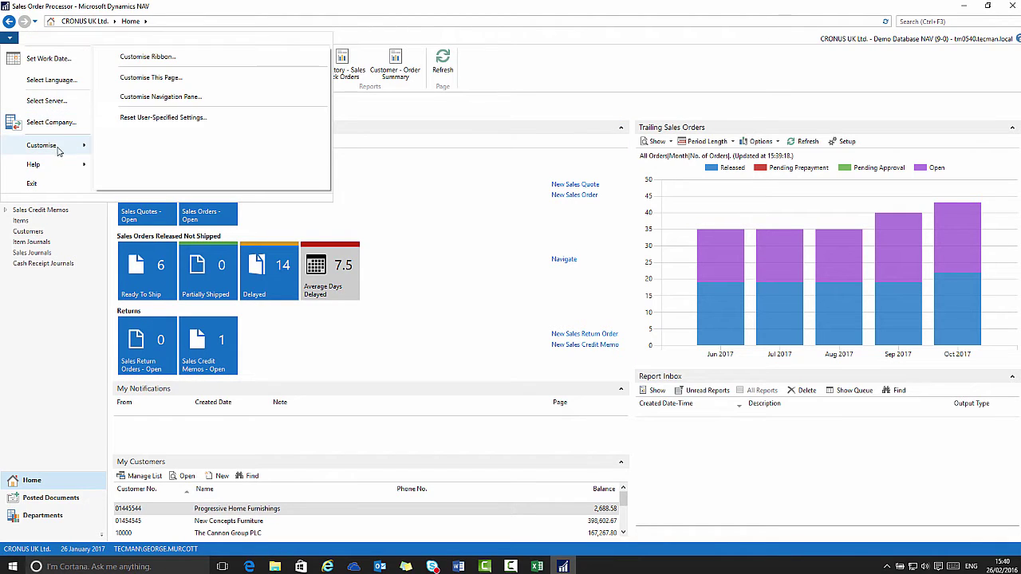
pyautogui.click(203, 80)
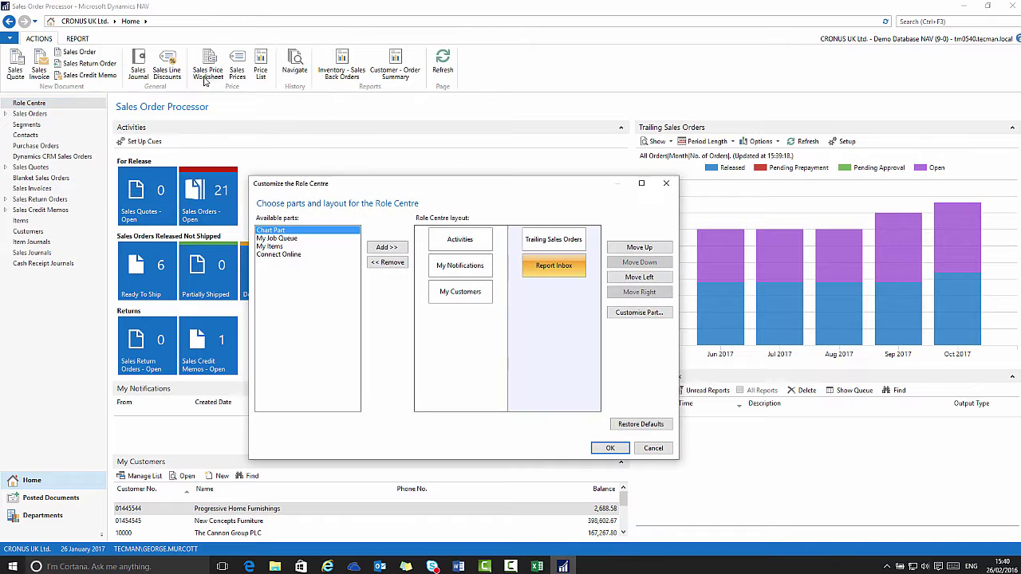
pyautogui.click(629, 426)
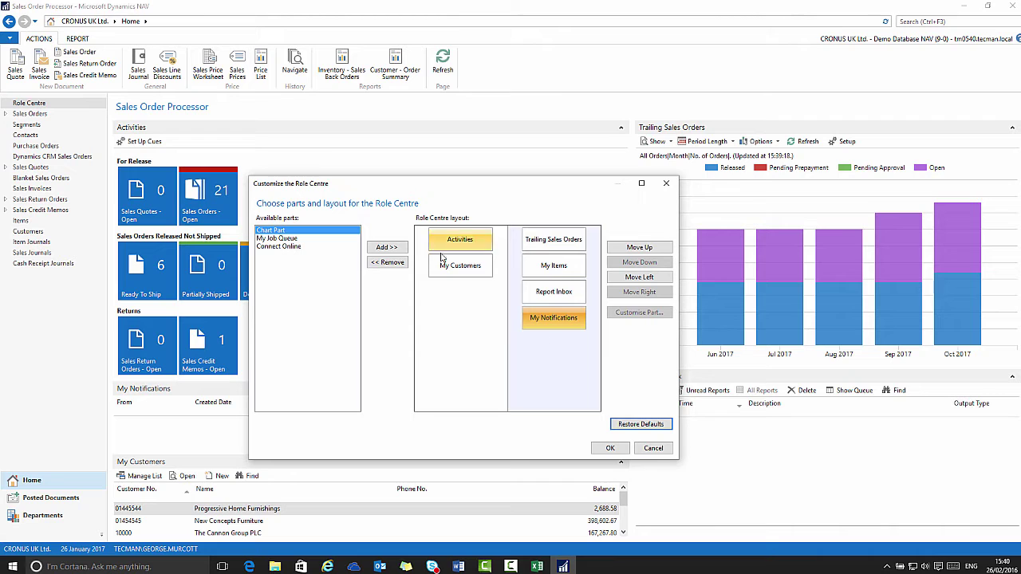
pyautogui.click(611, 448)
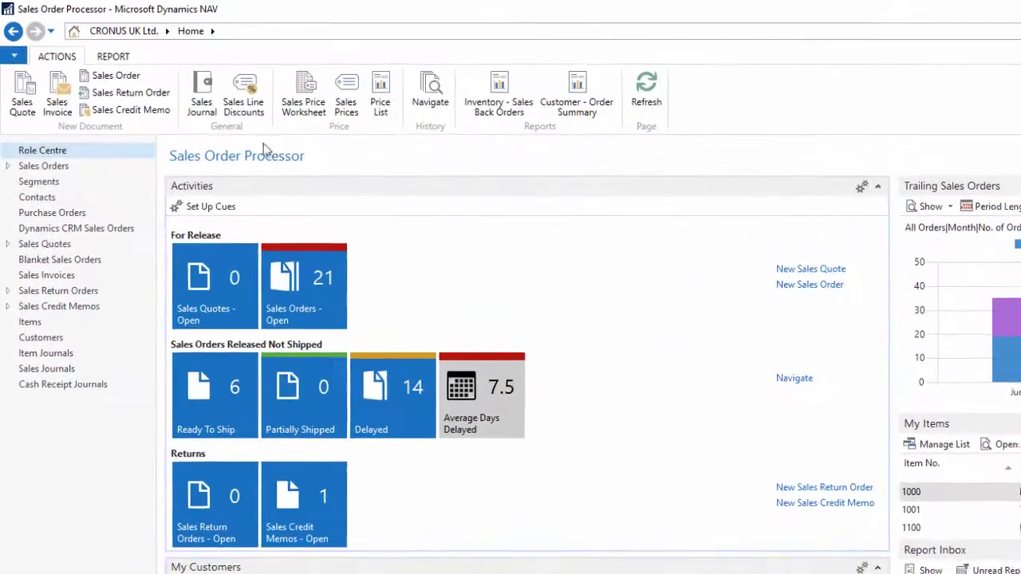
# - In Customise Navigation Pane for Home, move Customers up to just below Role Centre
pyautogui.click(9, 38)
pyautogui.moveTo(52, 146)
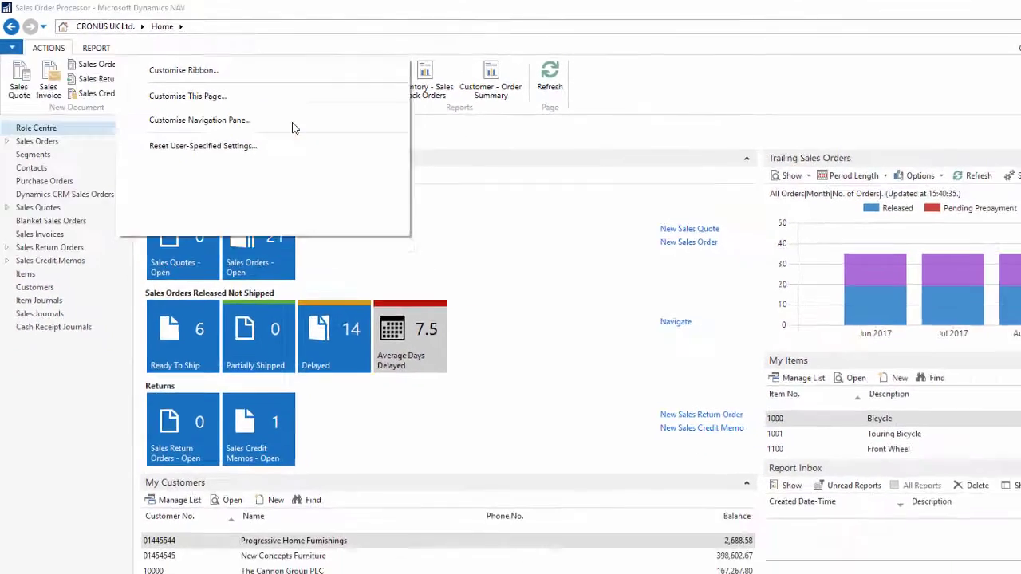
pyautogui.click(352, 148)
pyautogui.click(436, 284)
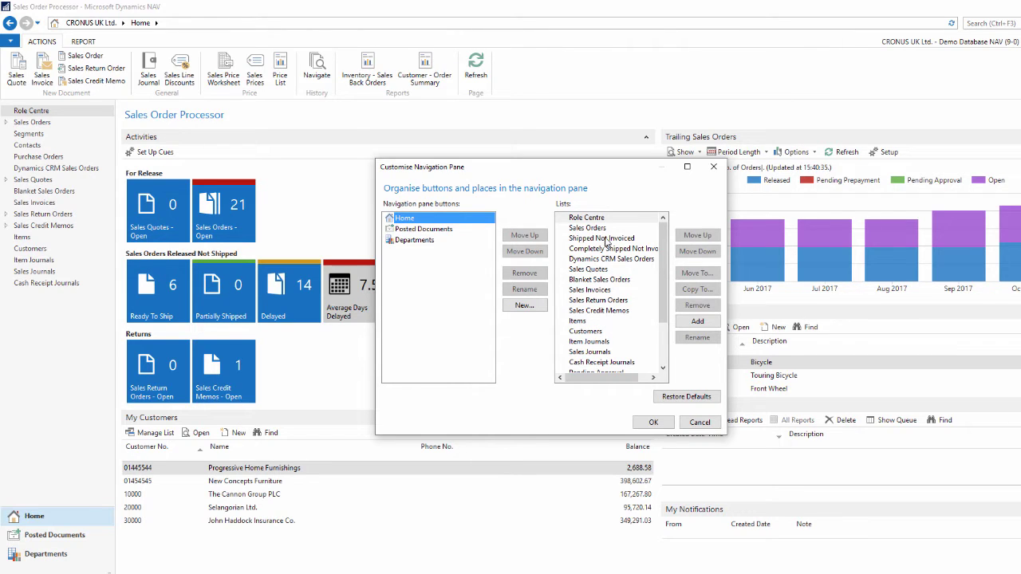
pyautogui.click(585, 332)
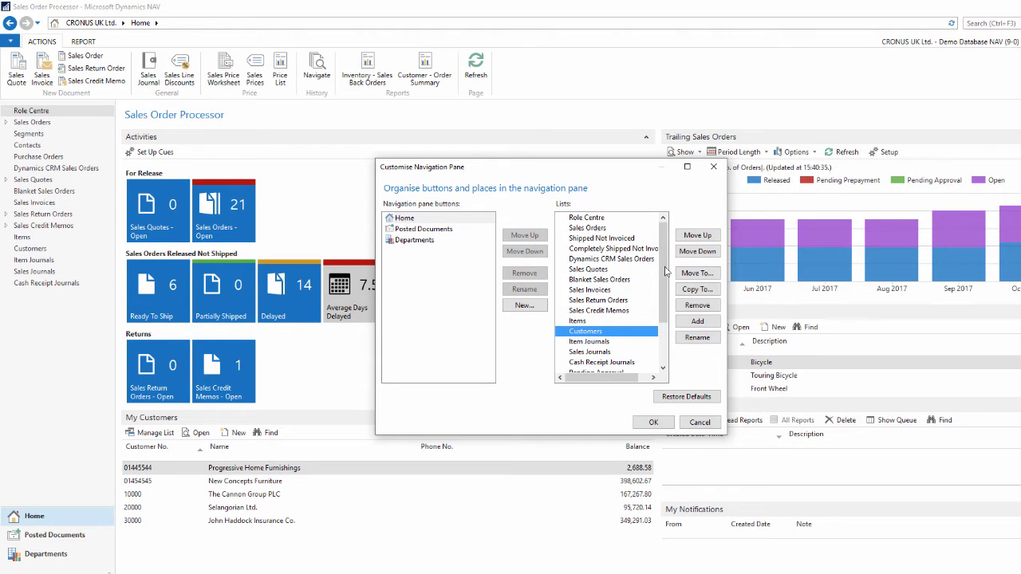
pyautogui.click(696, 236)
pyautogui.click(696, 236)
pyautogui.click(696, 236)
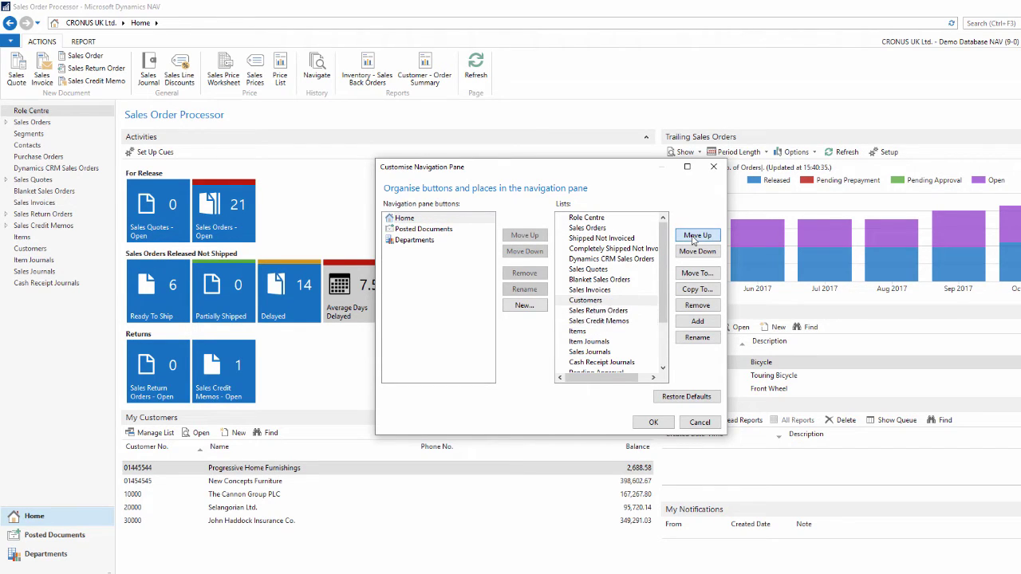
pyautogui.click(693, 236)
pyautogui.click(694, 236)
pyautogui.click(693, 237)
pyautogui.click(693, 237)
pyautogui.click(694, 236)
pyautogui.click(693, 236)
pyautogui.click(693, 236)
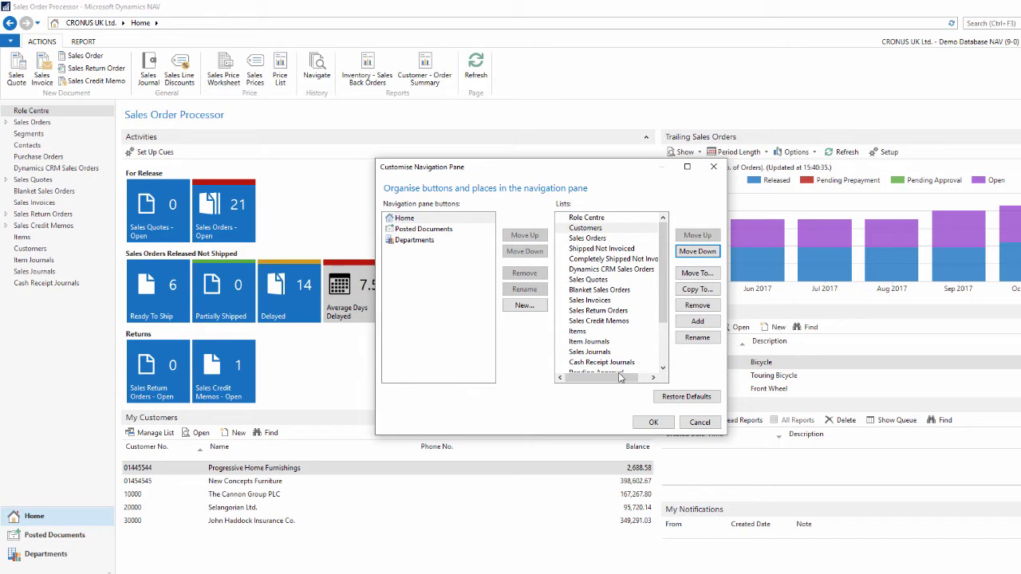
# - Move Items up to sit directly below Customers
pyautogui.click(590, 332)
pyautogui.click(698, 235)
pyautogui.click(697, 236)
pyautogui.click(698, 235)
pyautogui.click(697, 235)
pyautogui.click(697, 236)
pyautogui.click(697, 235)
pyautogui.click(697, 235)
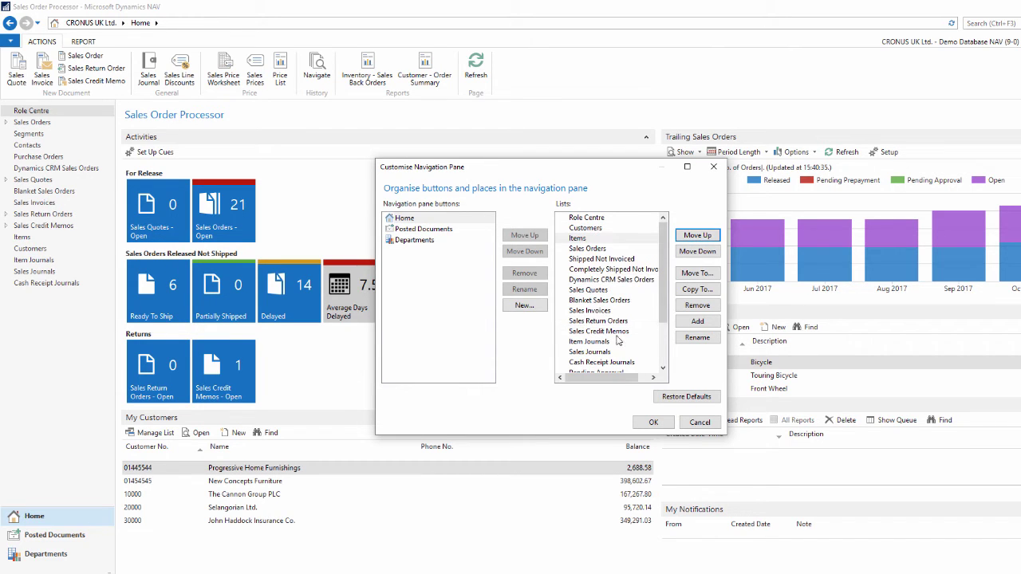
# - Remove Sales Quotes from the Home list, save, and restart NAV to apply
pyautogui.click(591, 294)
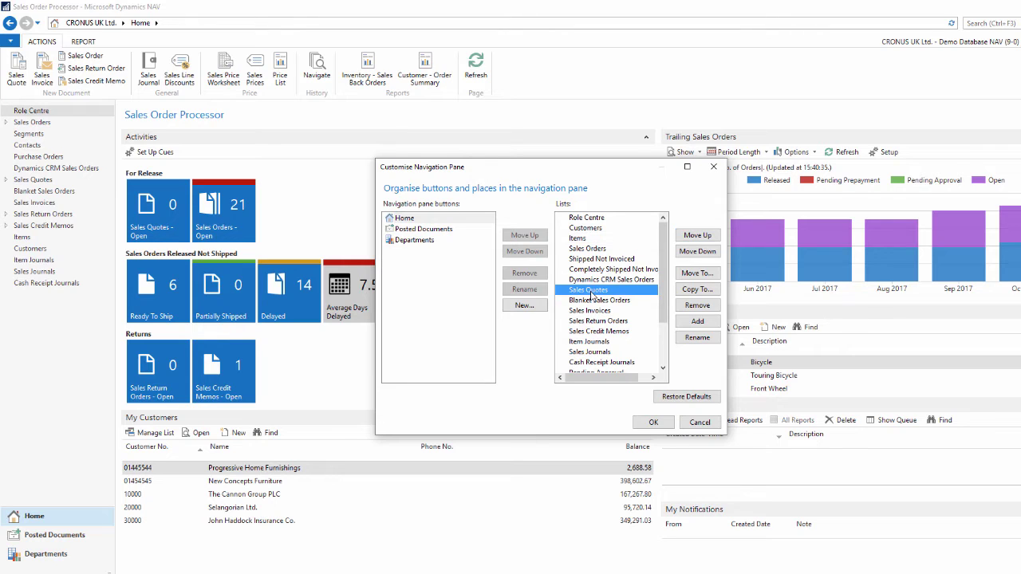
pyautogui.click(697, 308)
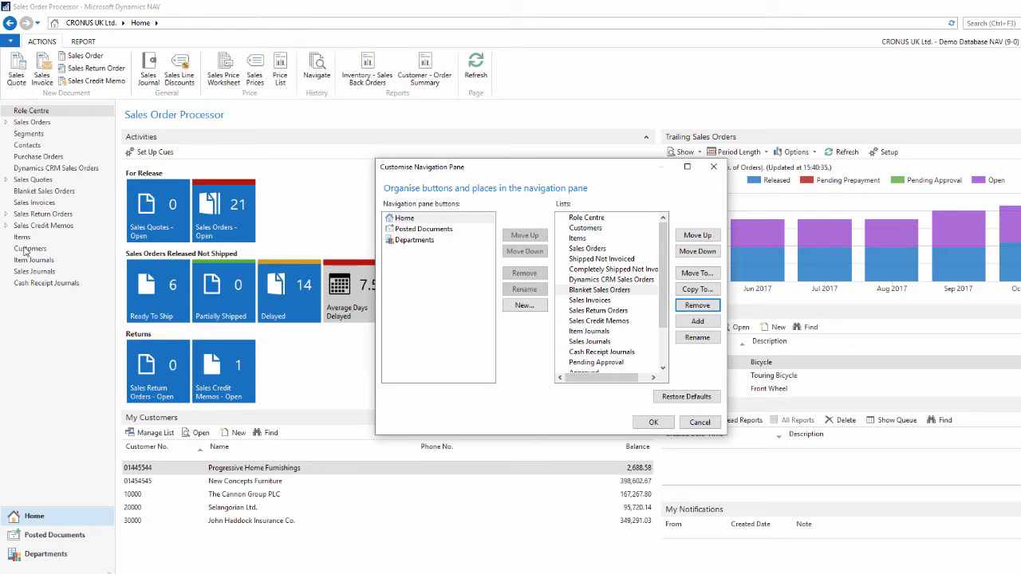
pyautogui.click(653, 423)
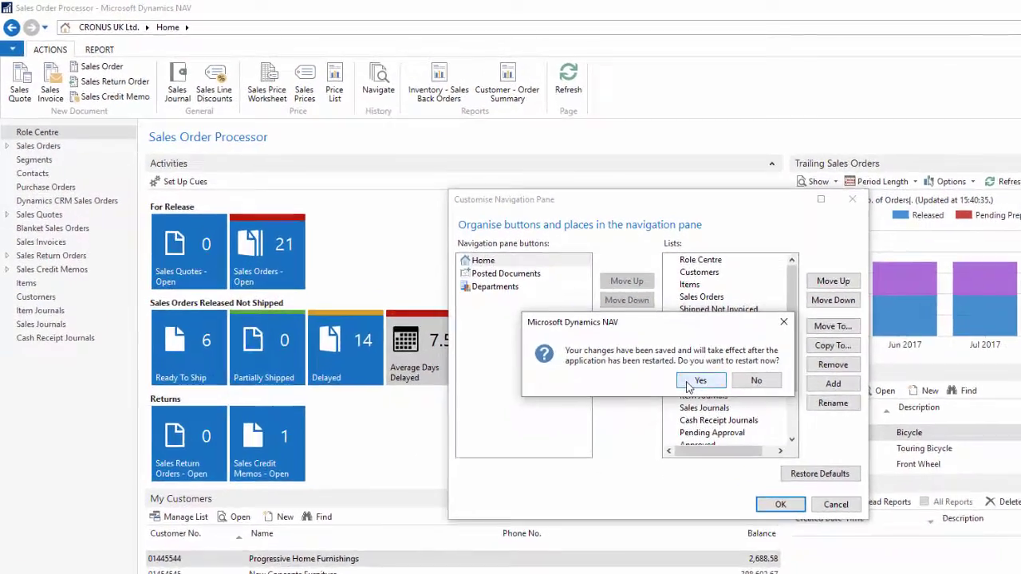
pyautogui.click(583, 320)
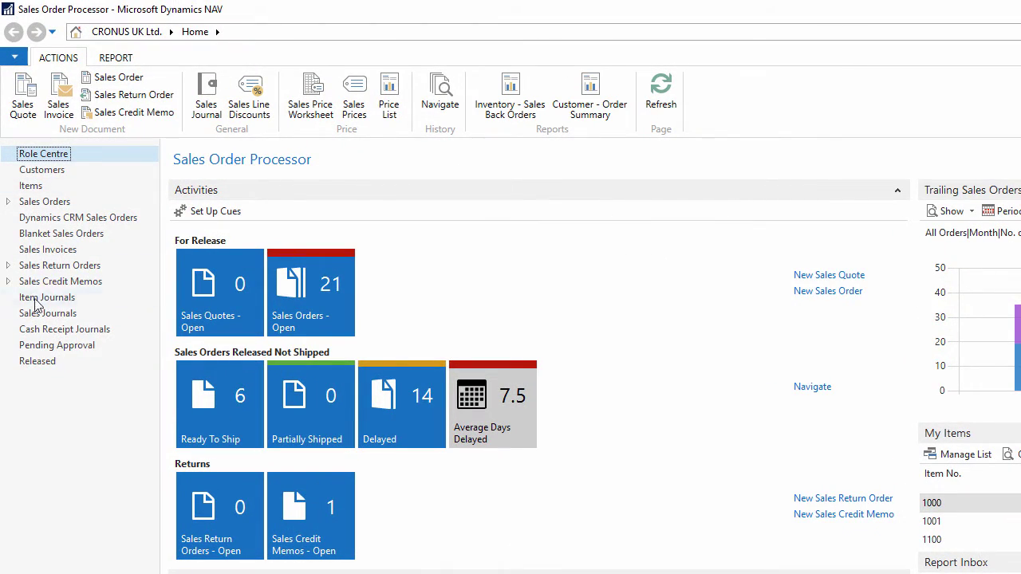
# - Browse the application menu's Customise and reset user-specified settings options, then close the menu
pyautogui.click(14, 57)
pyautogui.moveTo(69, 168)
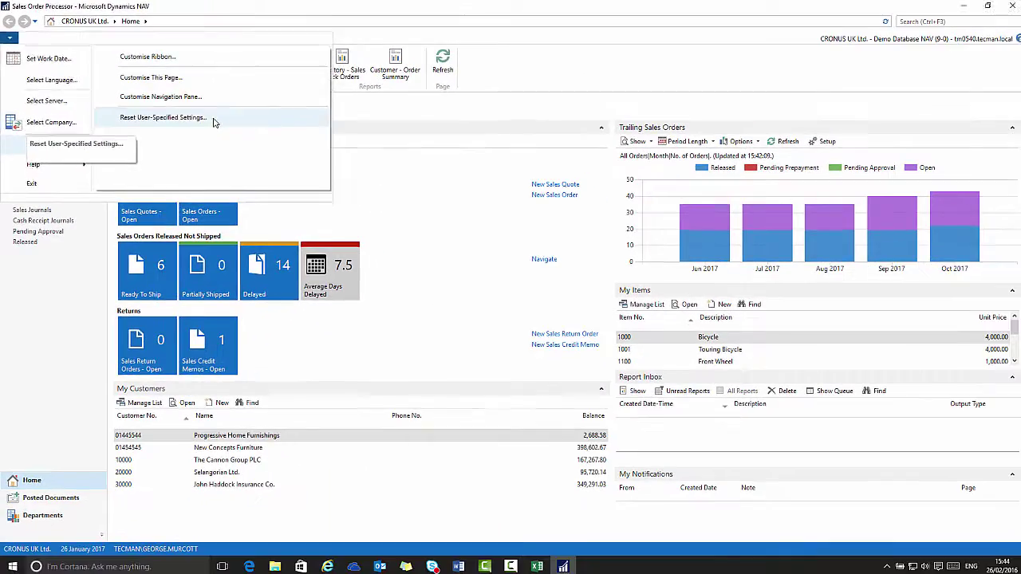
pyautogui.click(213, 122)
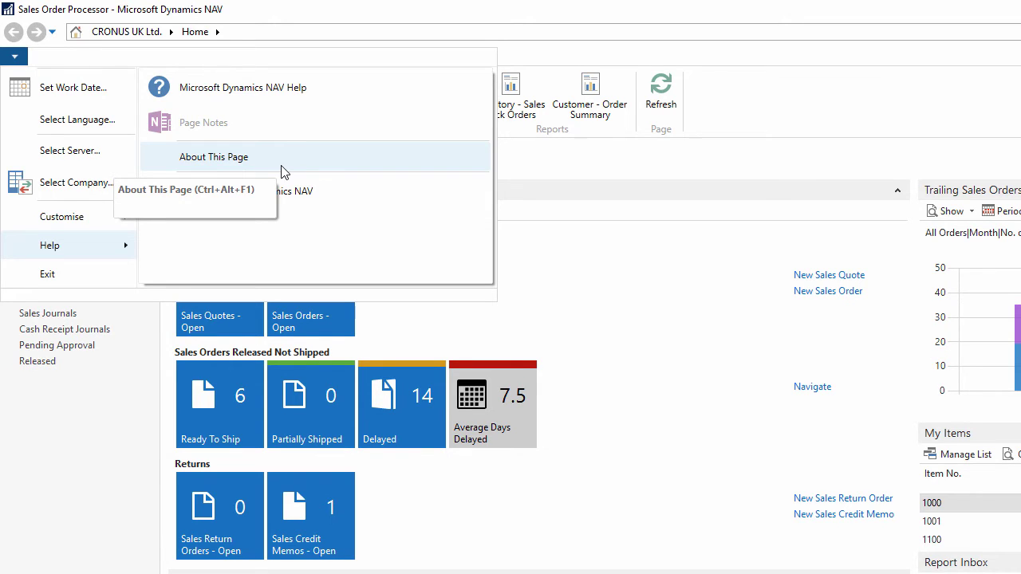
pyautogui.click(112, 411)
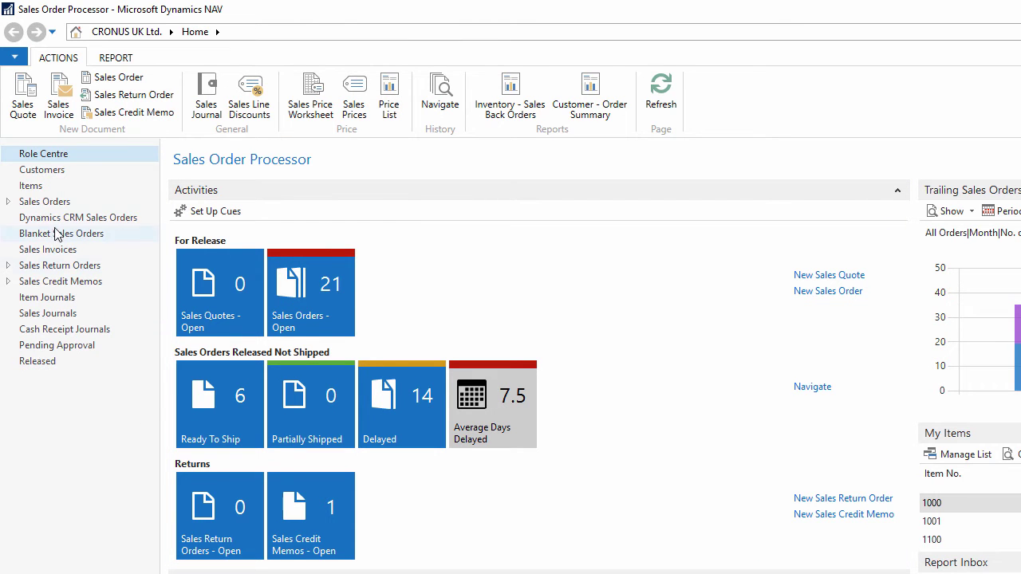
# - Open the Customers list and show its About This Page technical details
pyautogui.click(32, 172)
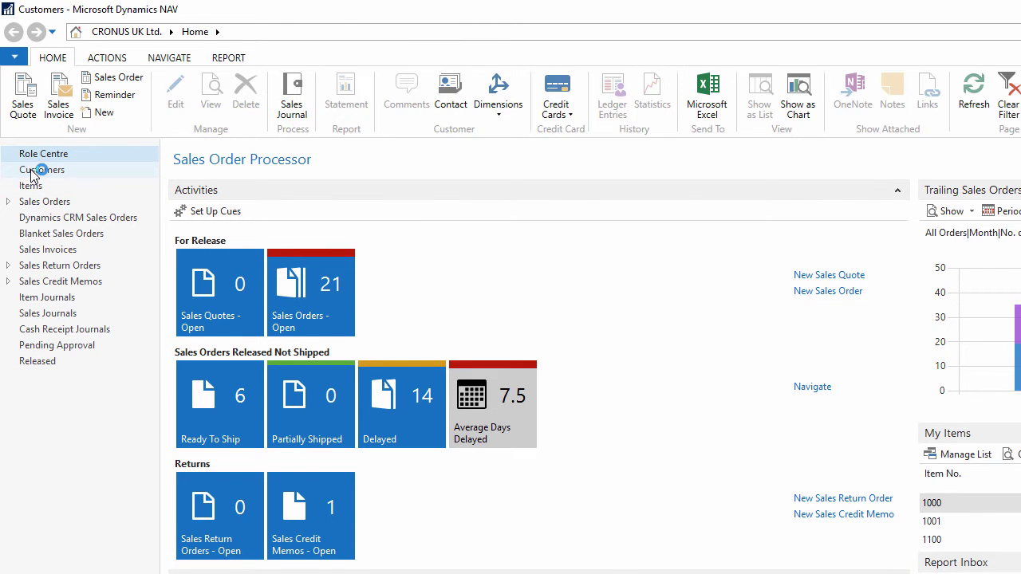
pyautogui.click(10, 59)
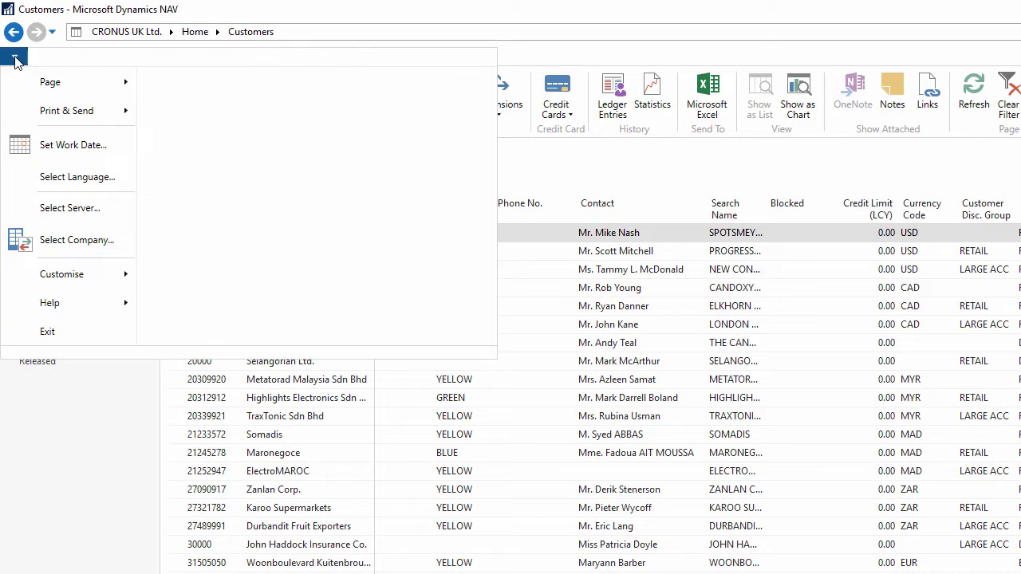
pyautogui.moveTo(105, 306)
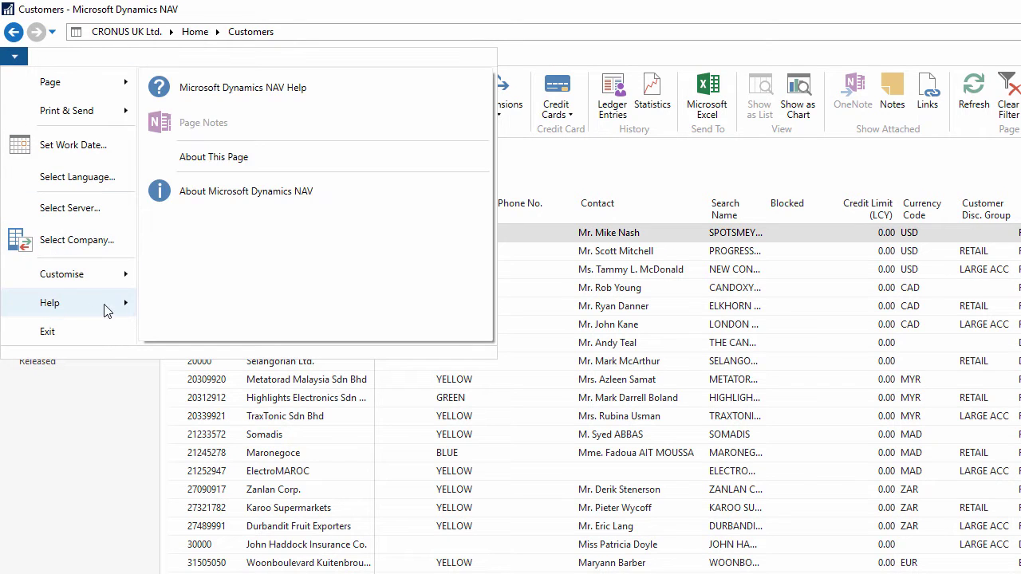
pyautogui.click(277, 159)
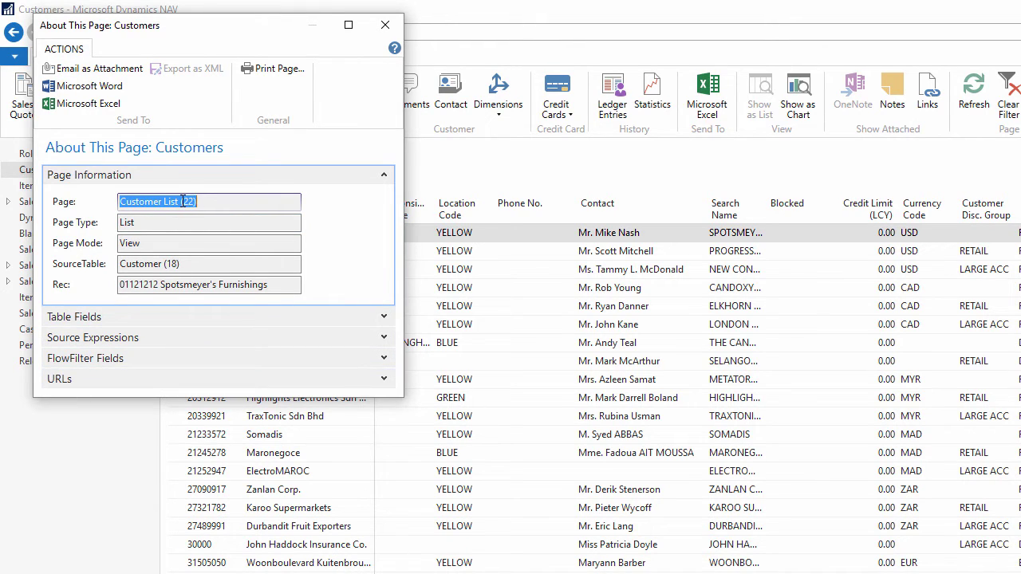
# - Select the Customer (18) source table, expand Table Fields and enlarge the dialog to see more fields
pyautogui.click(182, 265)
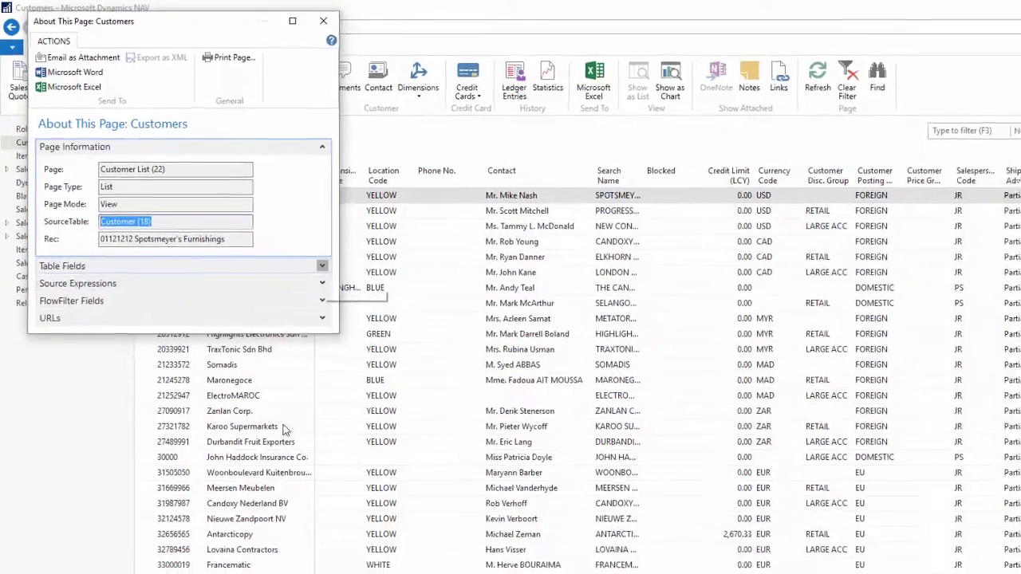
pyautogui.click(322, 266)
pyautogui.moveTo(323, 332); pyautogui.dragTo(323, 573)
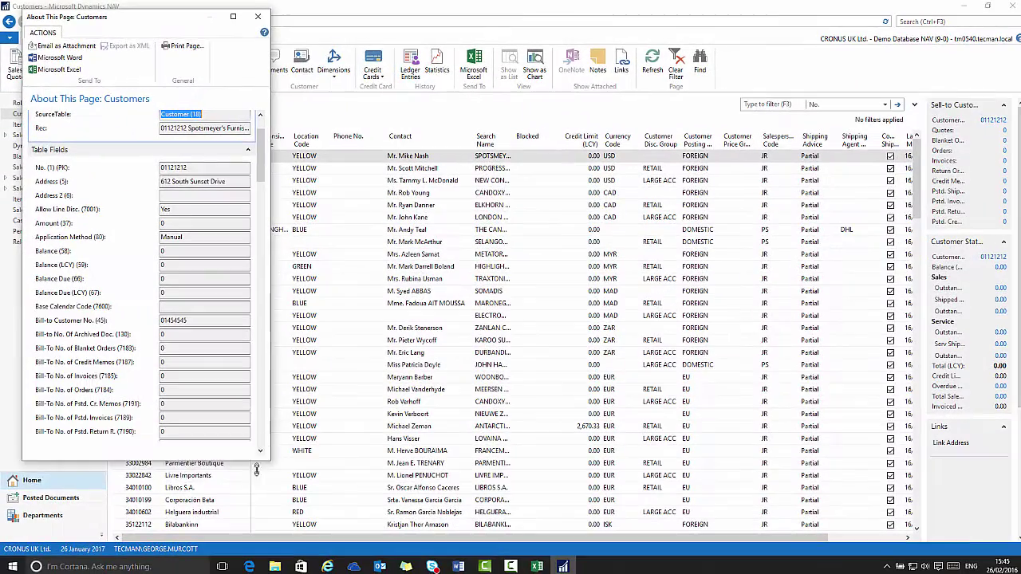
pyautogui.moveTo(257, 470); pyautogui.dragTo(257, 480)
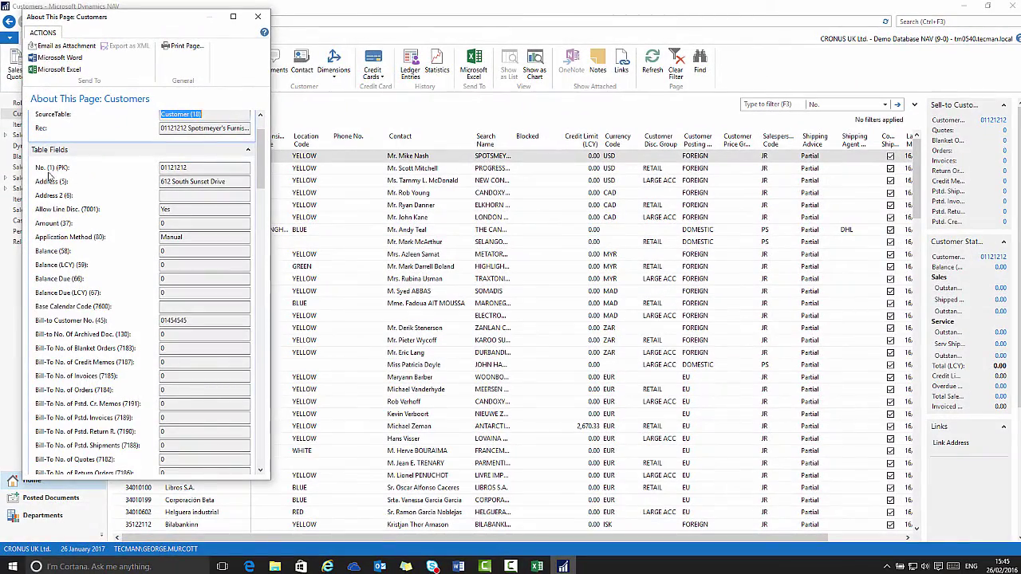
pyautogui.moveTo(260, 164); pyautogui.dragTo(278, 239)
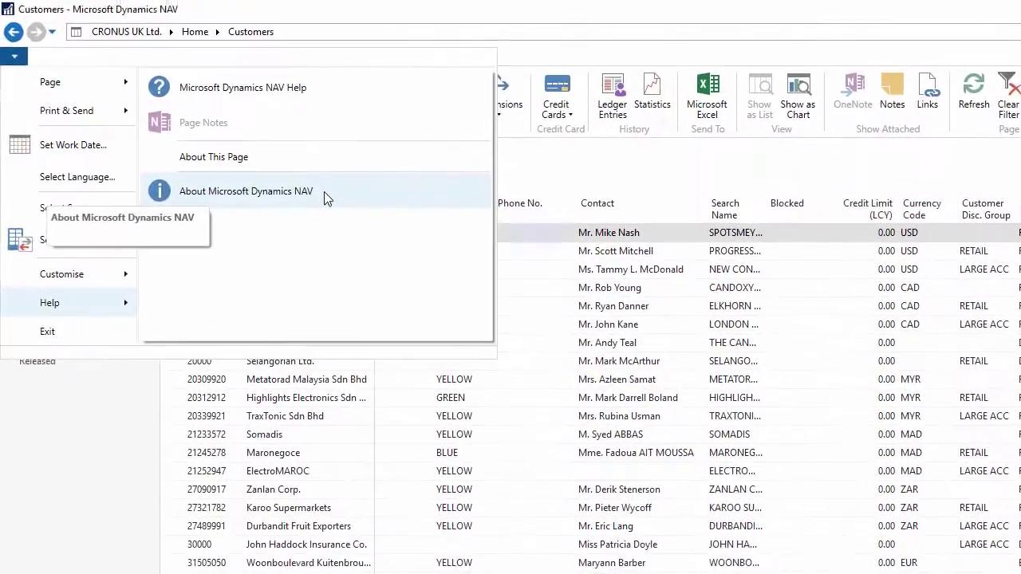
# - Show the About Microsoft Dynamics NAV dialog with version GB Dynamics NAV 9.0, build 9.0.42815.0
pyautogui.click(274, 163)
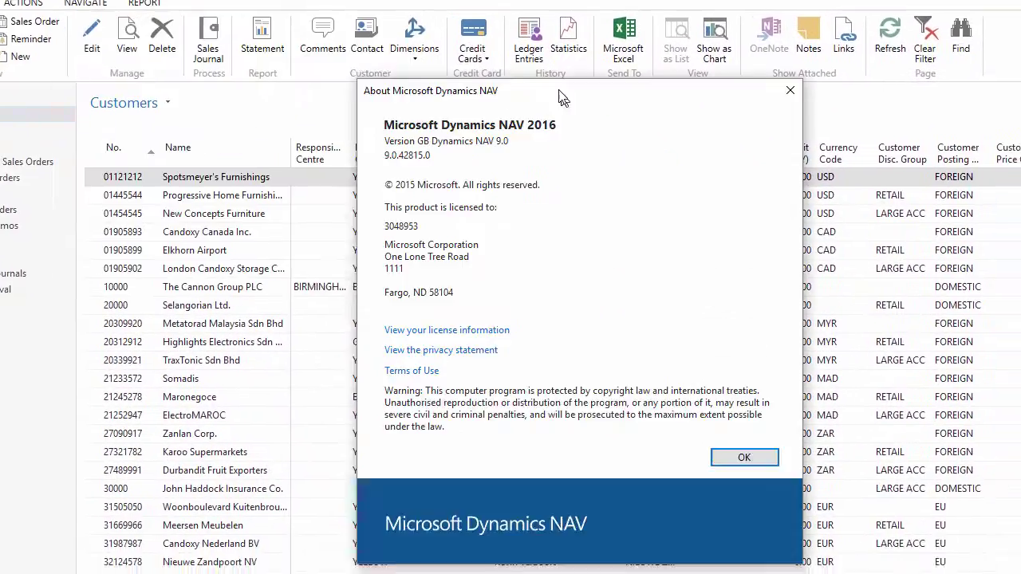